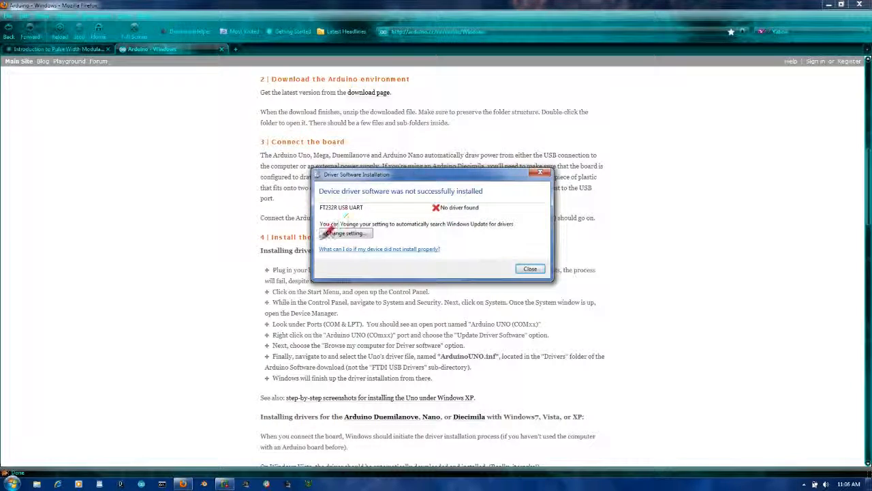
Move the driver installation notice away from the guide text and open the Control Panel
left_click_drag(680, 209, 716, 221)
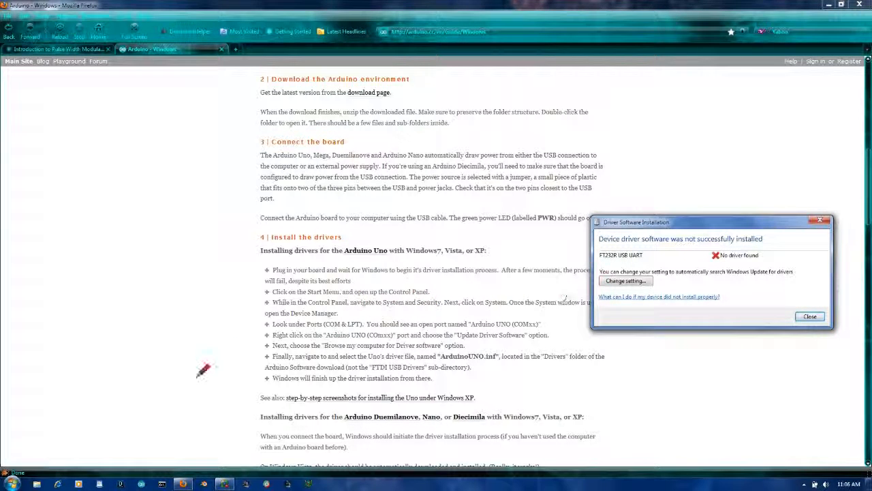
left_click(12, 481)
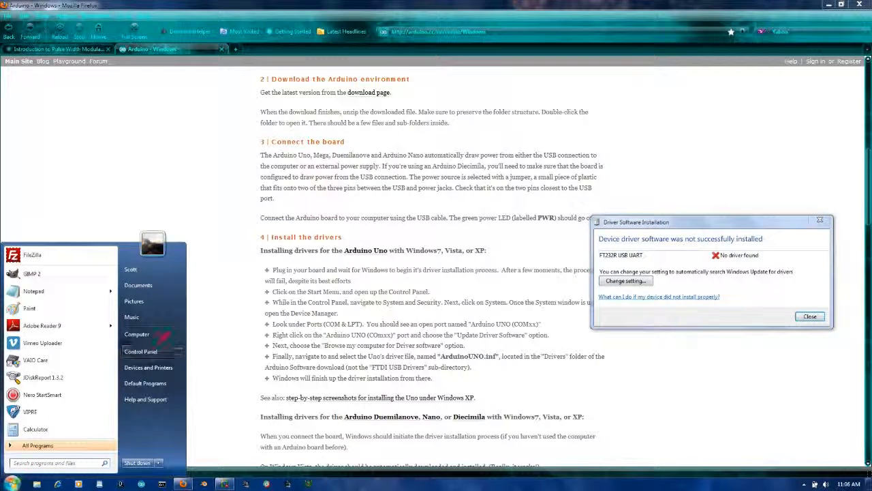
left_click(164, 342)
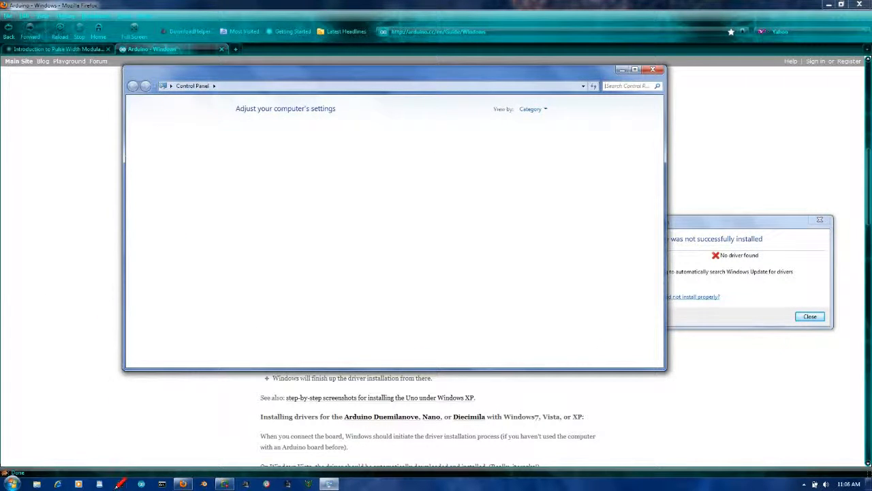
Open Computer Management for this computer, view its Device Manager list under System Tools, and close the window
left_click(13, 481)
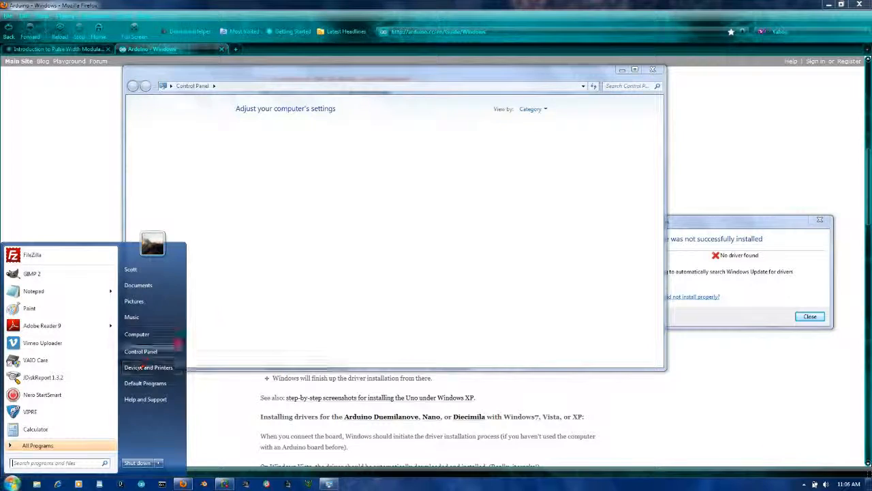
right_click(164, 334)
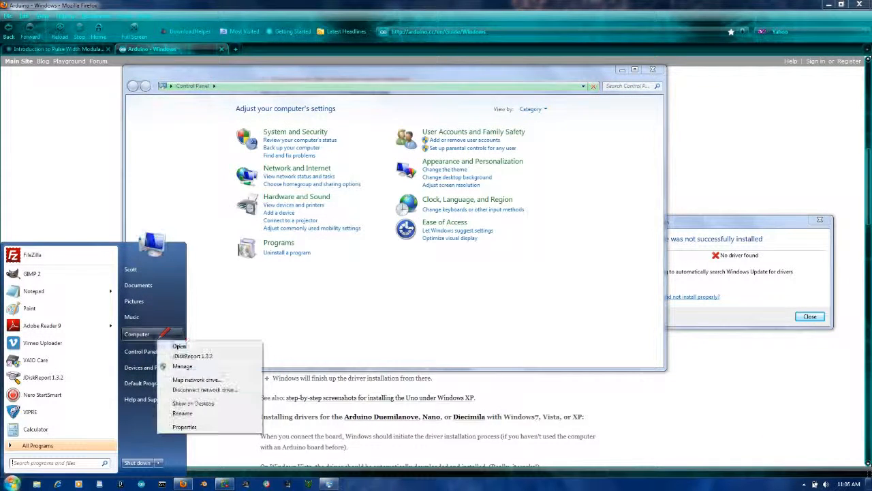
left_click(184, 366)
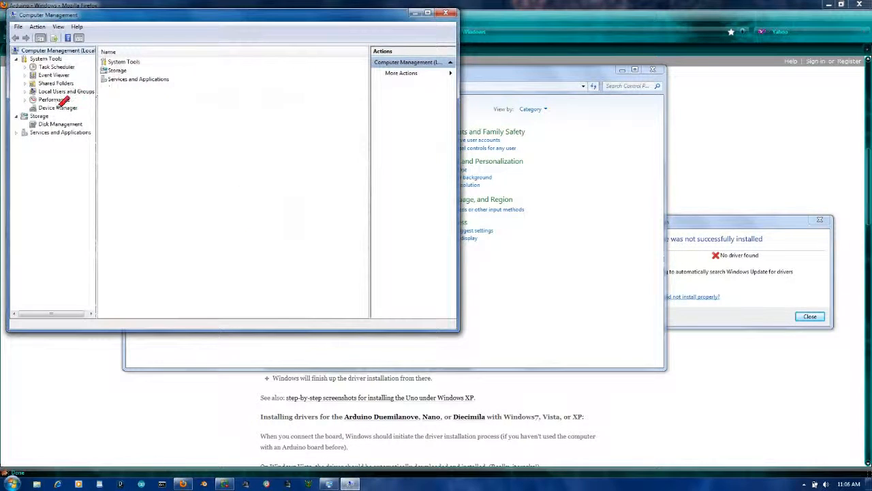
left_click(53, 107)
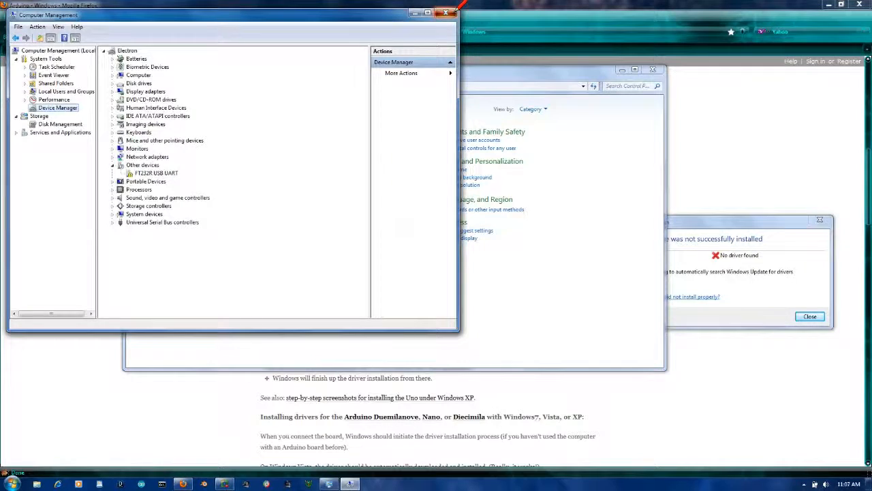
left_click(448, 12)
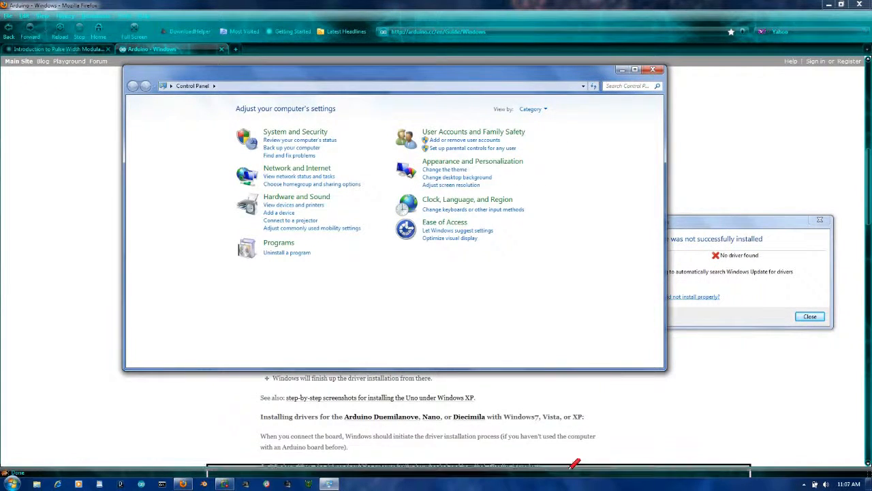
Clear the driver installation notice off the guide text and open the System page under System and Security in Control Panel
left_click_drag(574, 464, 547, 412)
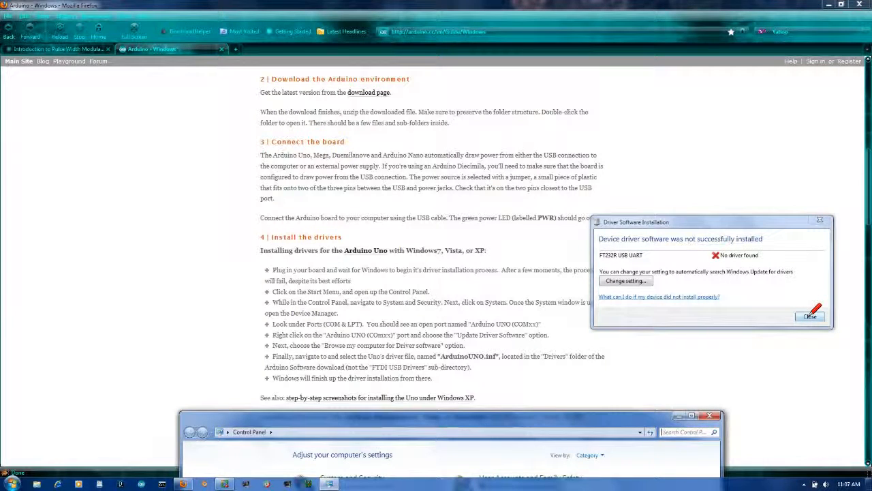
left_click_drag(784, 219, 845, 38)
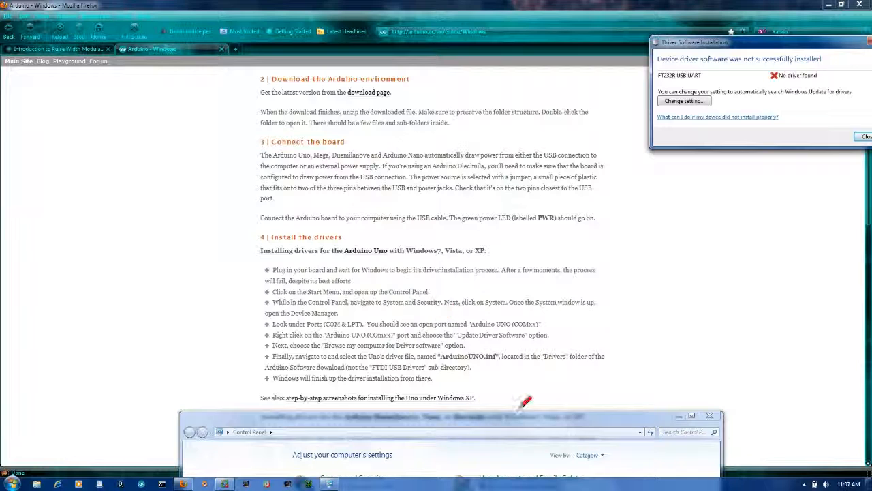
left_click_drag(522, 410, 459, 123)
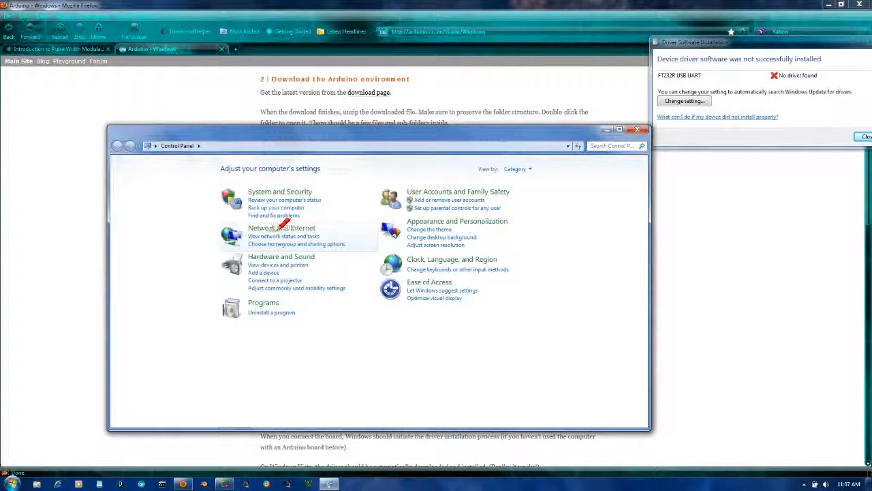
left_click(277, 192)
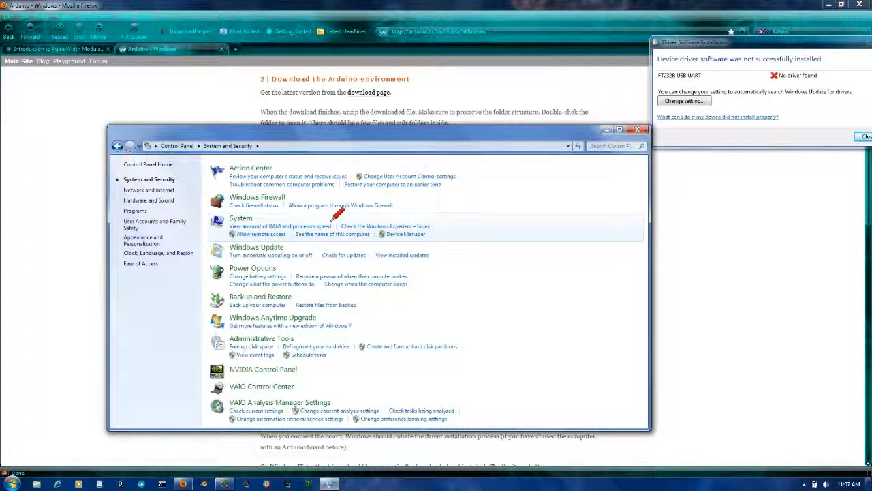
left_click(250, 215)
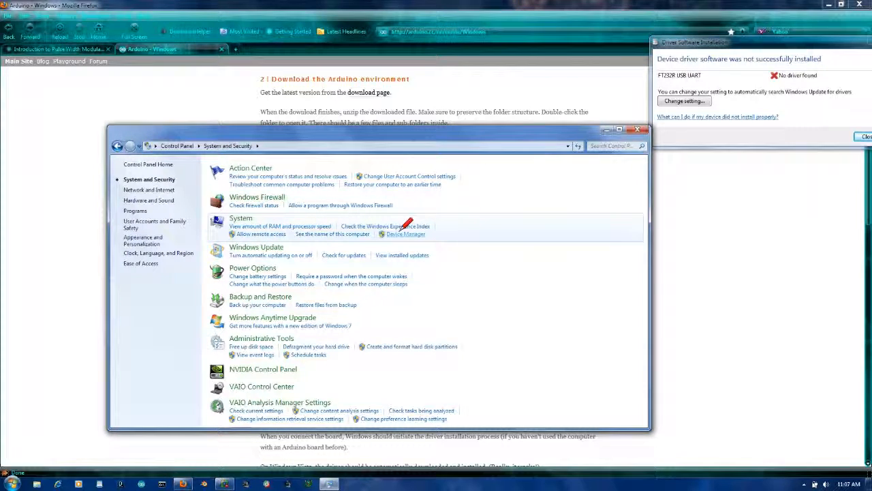
Uncover the guide's driver instructions for a check, bring the System window back, and open Device Manager from it
left_click_drag(461, 129, 588, 433)
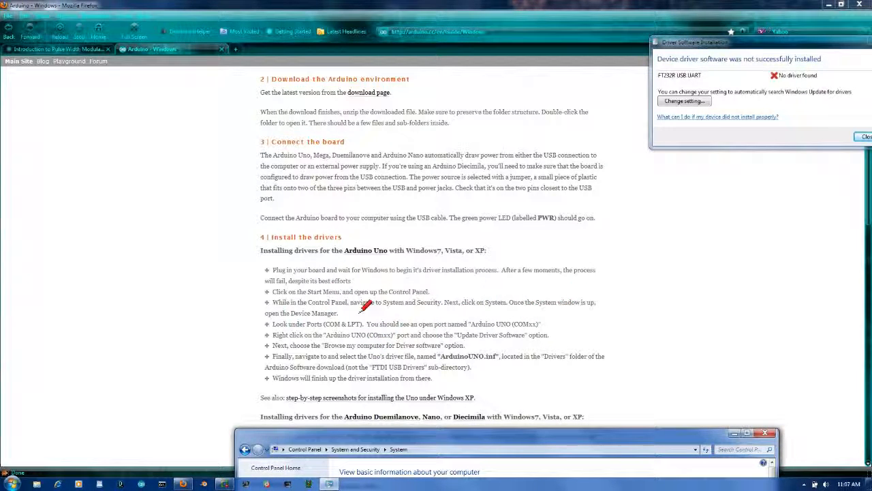
left_click_drag(481, 433, 339, 101)
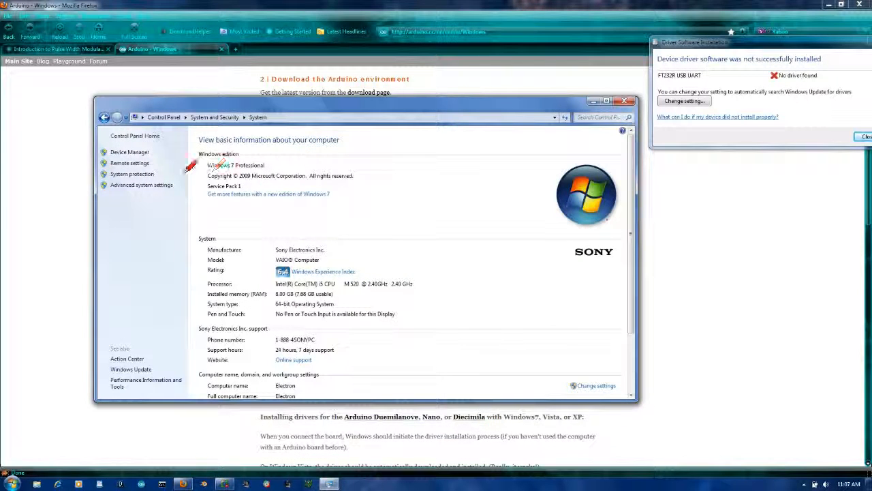
left_click(130, 151)
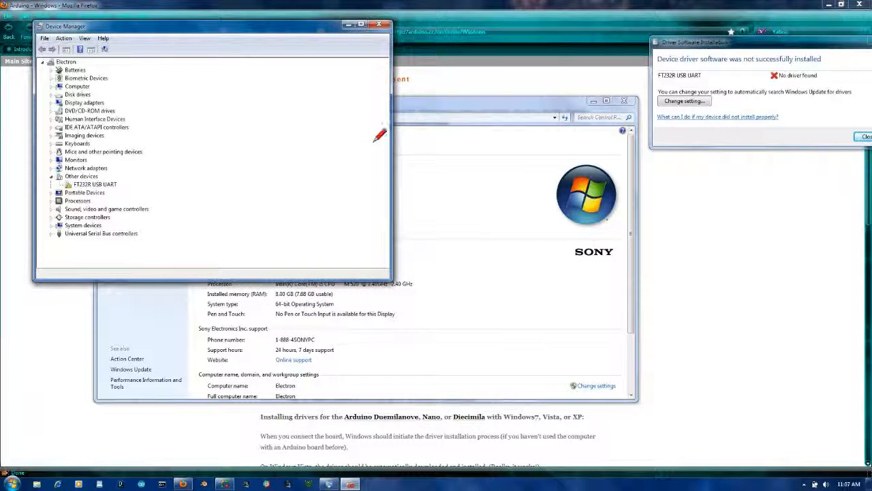
Close the System window and place Device Manager beside the guide's driver instructions
left_click(628, 100)
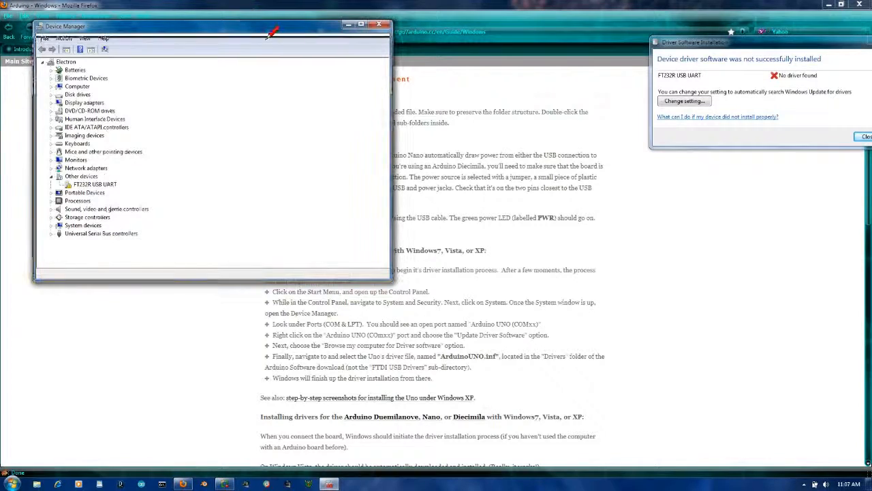
left_click_drag(265, 22, 799, 165)
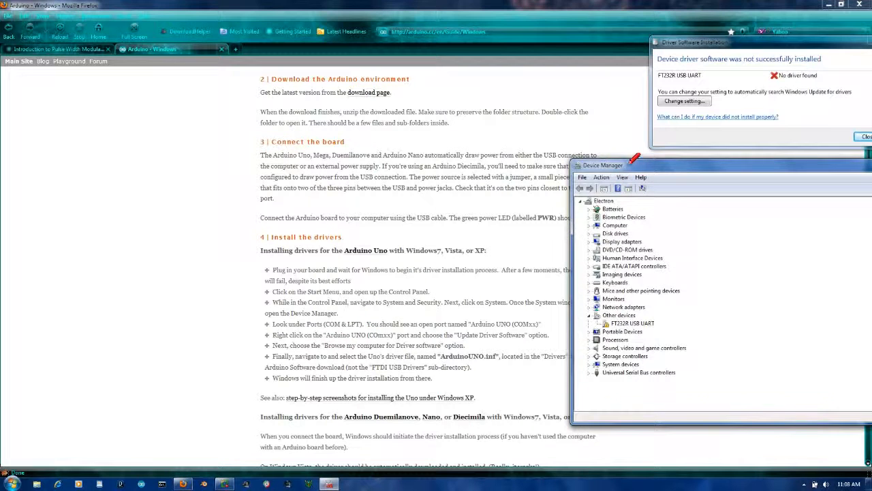
left_click_drag(634, 158, 660, 150)
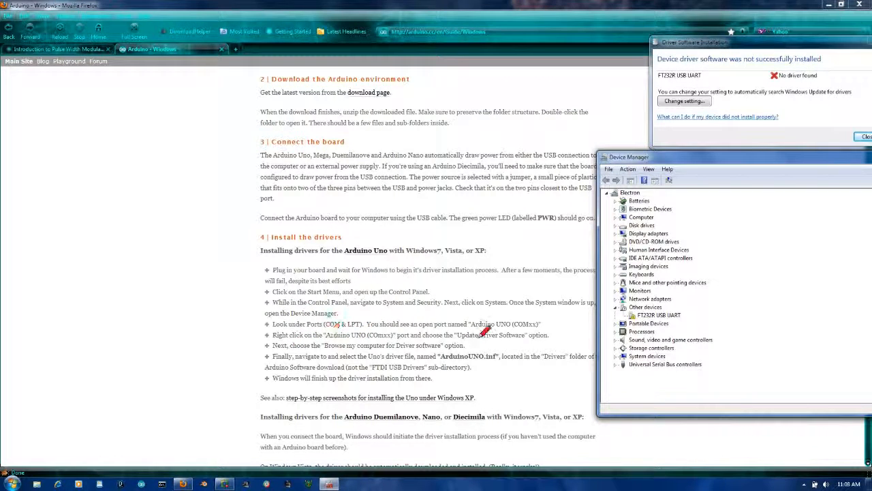
Start a driver software update for the FT232R USB UART device, choosing to browse the computer for driver software
left_click(672, 313)
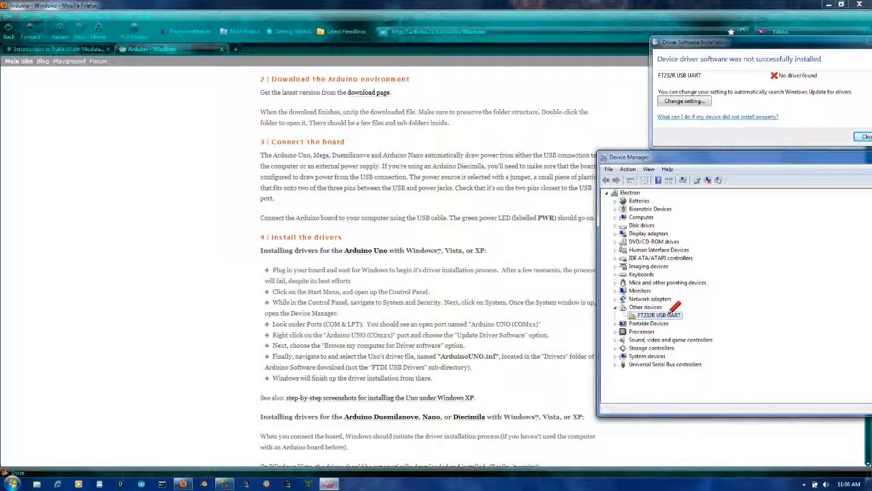
right_click(672, 313)
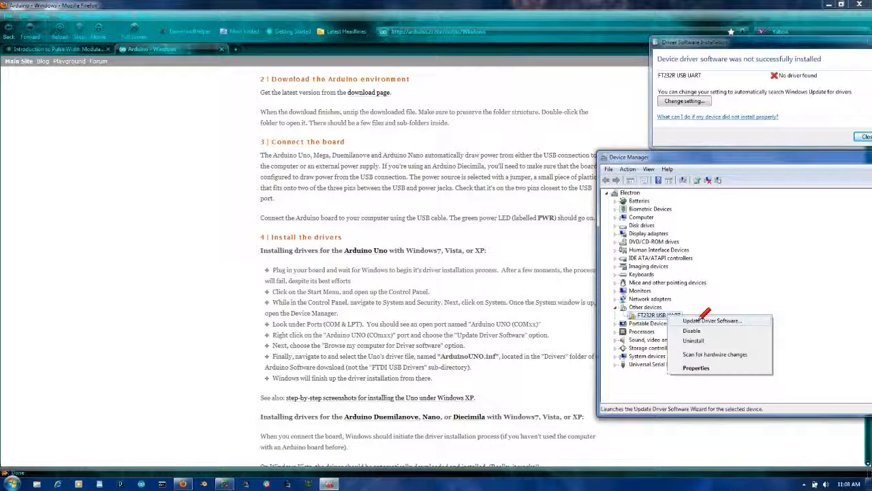
left_click(700, 320)
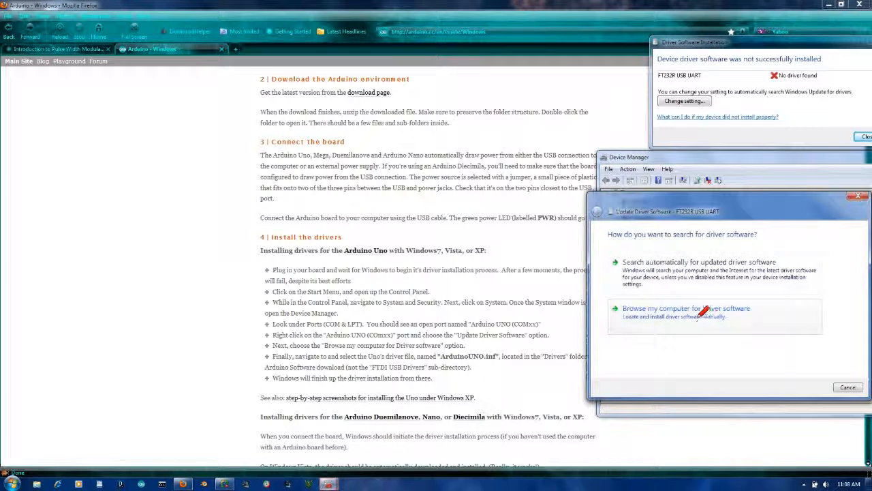
left_click(660, 311)
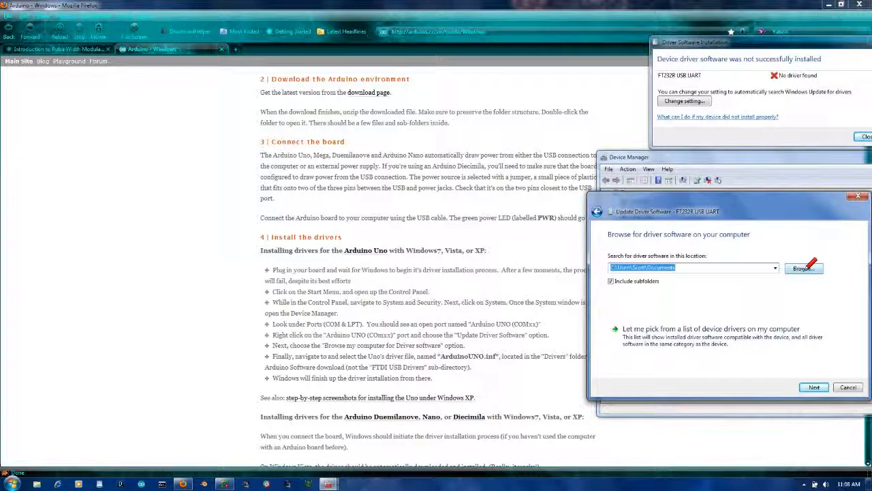
Browse for the driver location and select the drivers folder in C:\Downloads\Arduino\arduino-0022
left_click(803, 268)
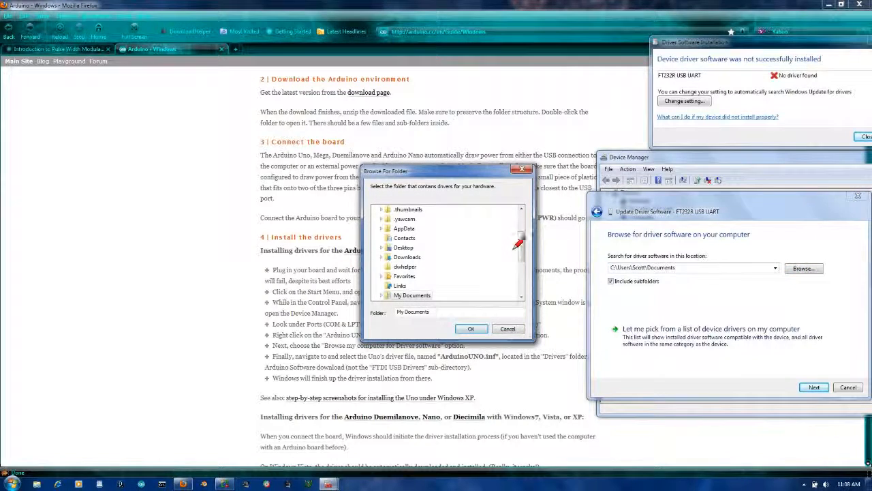
left_click_drag(521, 249, 521, 273)
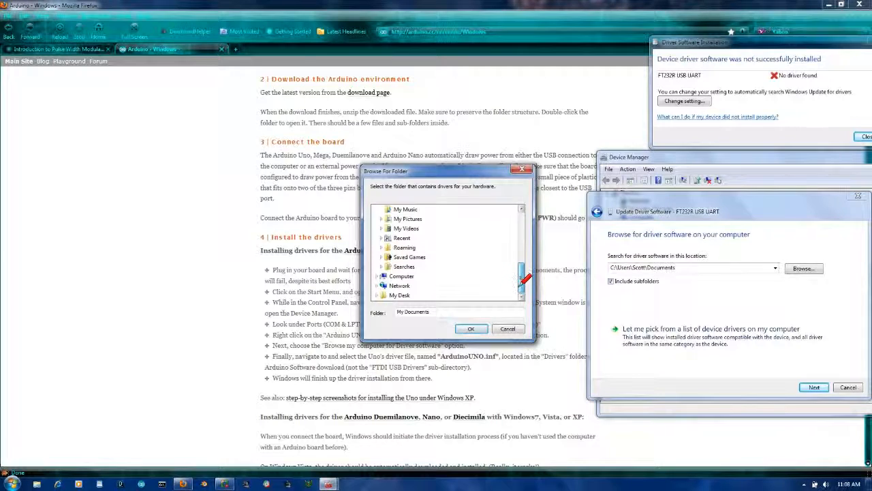
left_click(379, 276)
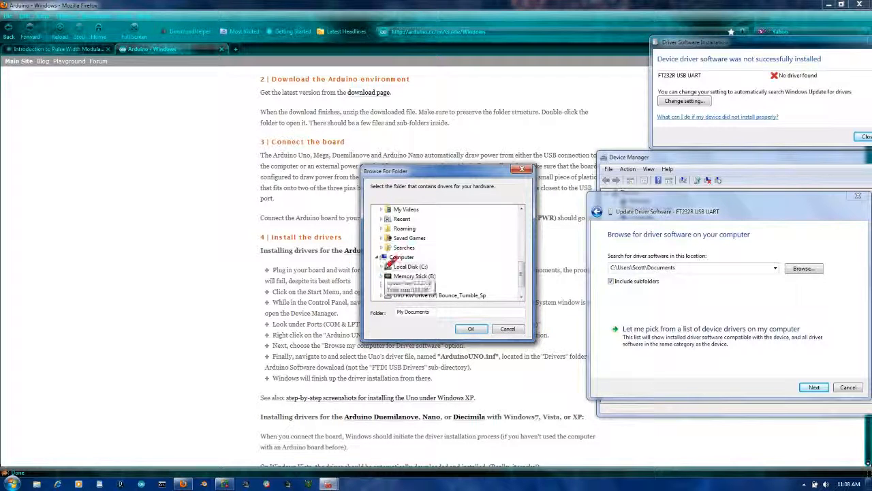
left_click(385, 257)
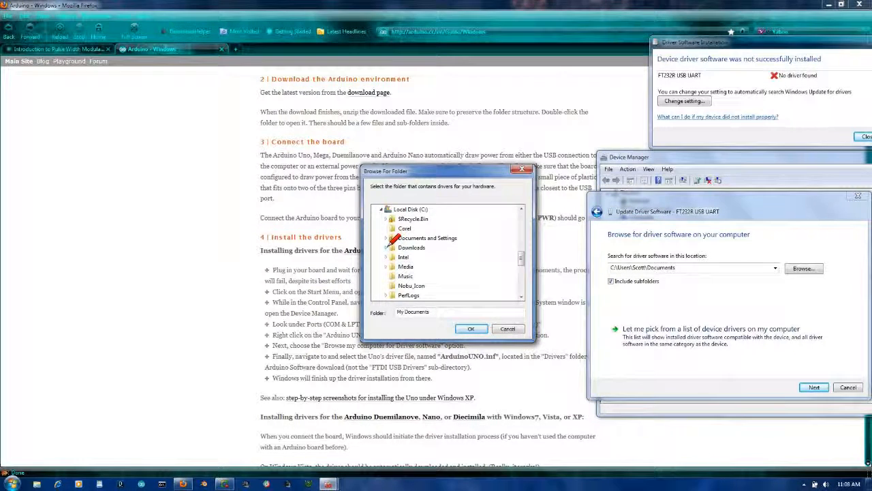
left_click(392, 247)
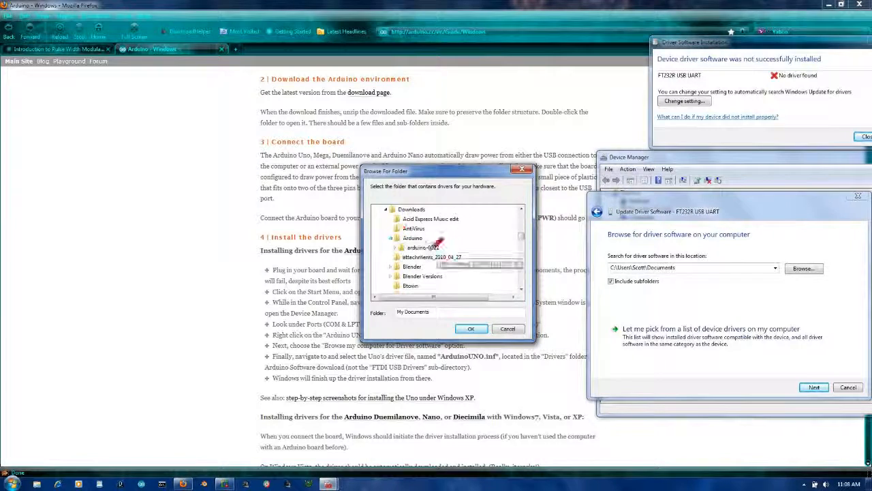
left_click(395, 247)
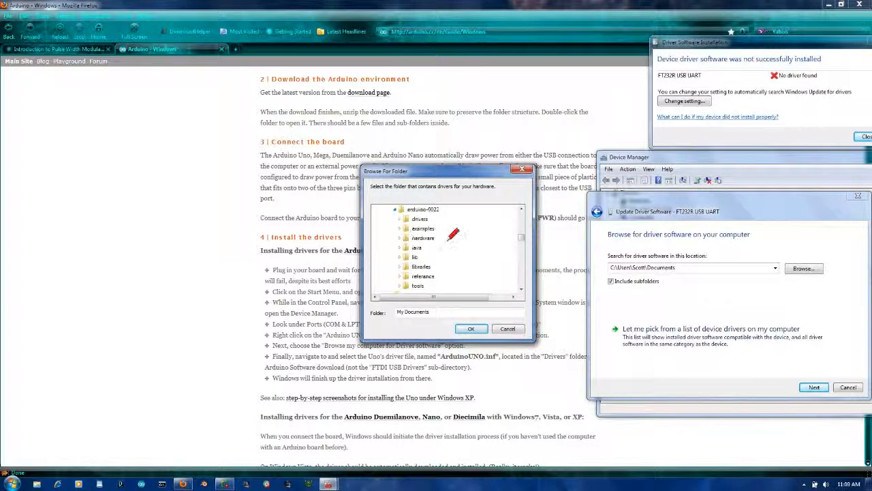
left_click(421, 219)
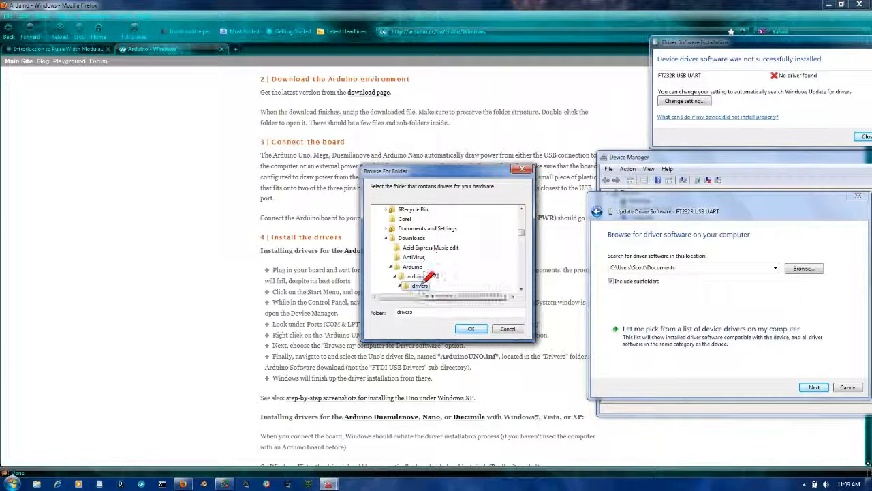
scroll(524, 225, "down", 2)
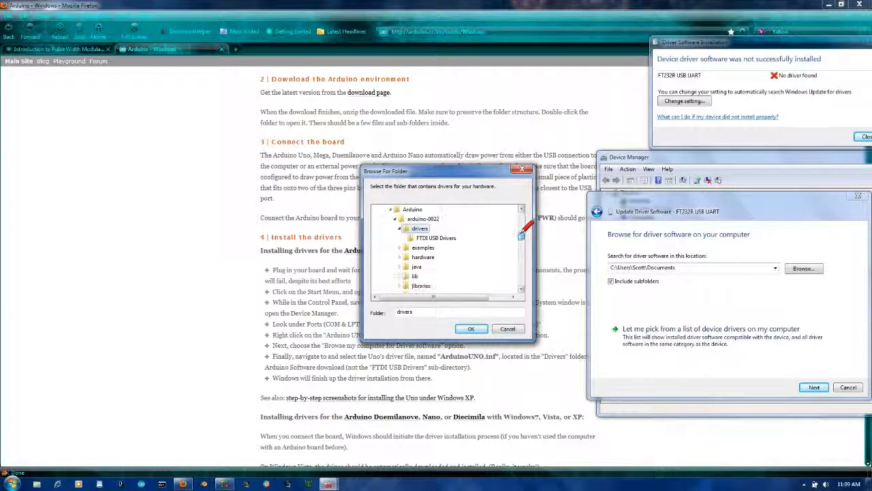
Set the driver search location to the FTDI USB Drivers subfolder of the drivers folder
left_click_drag(479, 168, 411, 72)
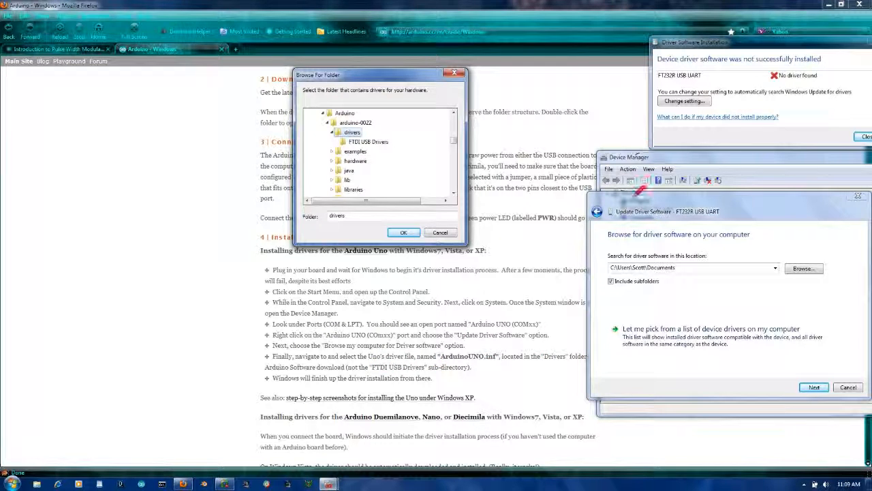
left_click(665, 198)
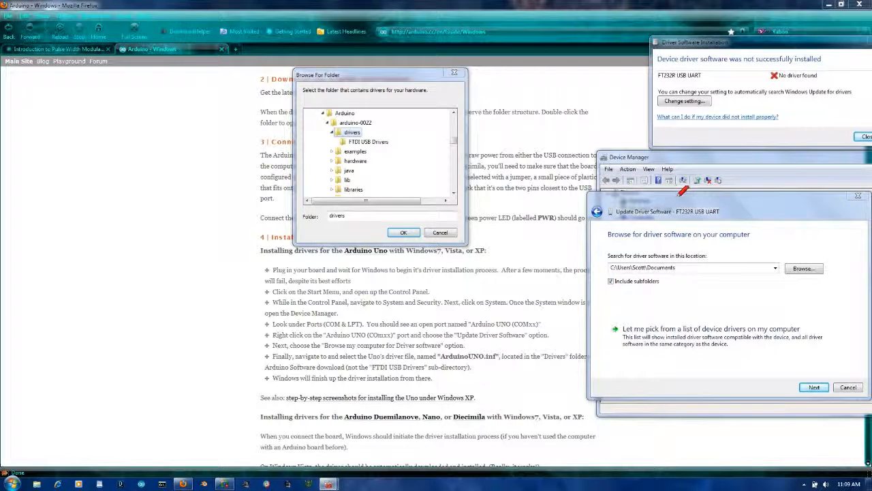
left_click(368, 142)
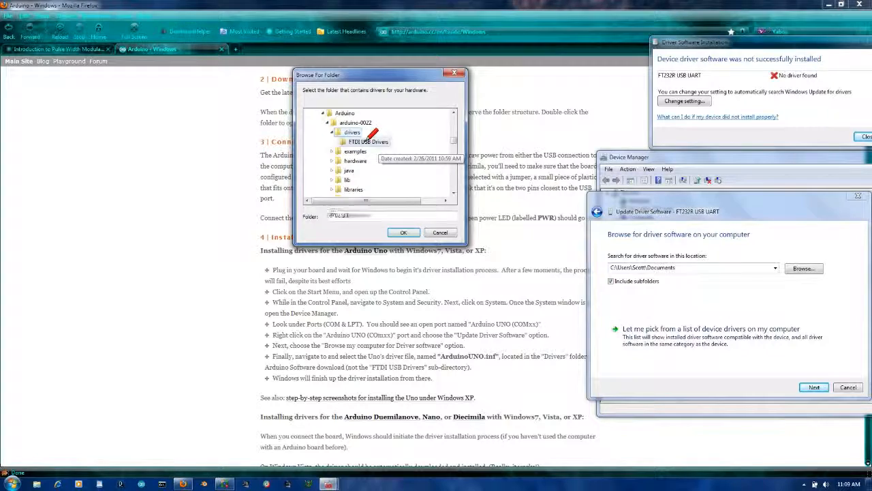
left_click(404, 232)
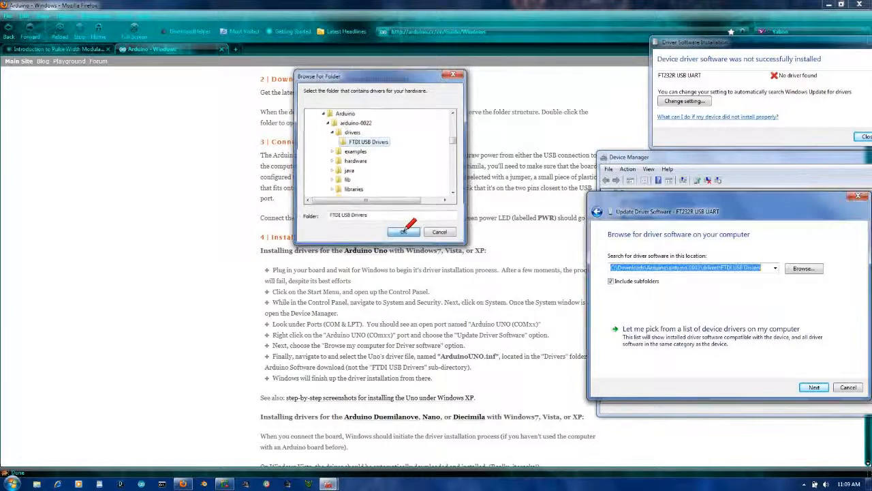
Try to install the FT232R USB UART driver from the FTDI USB Drivers folder and close the wizard
left_click(818, 386)
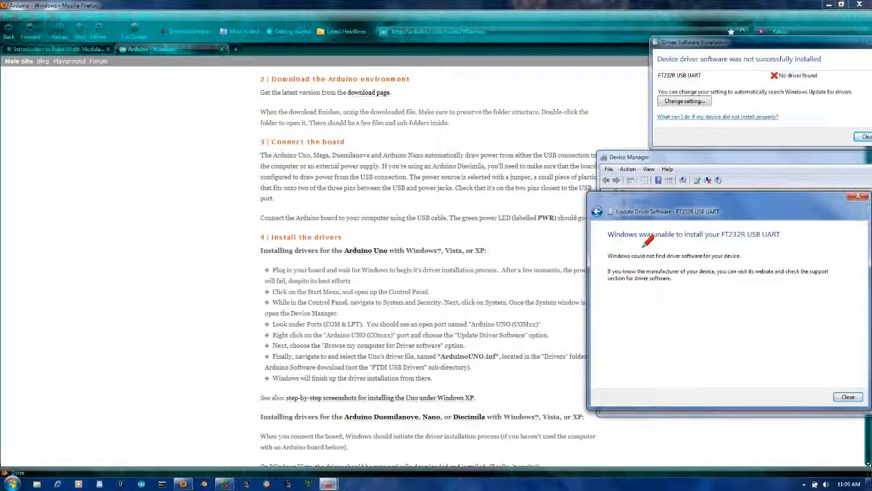
left_click(848, 396)
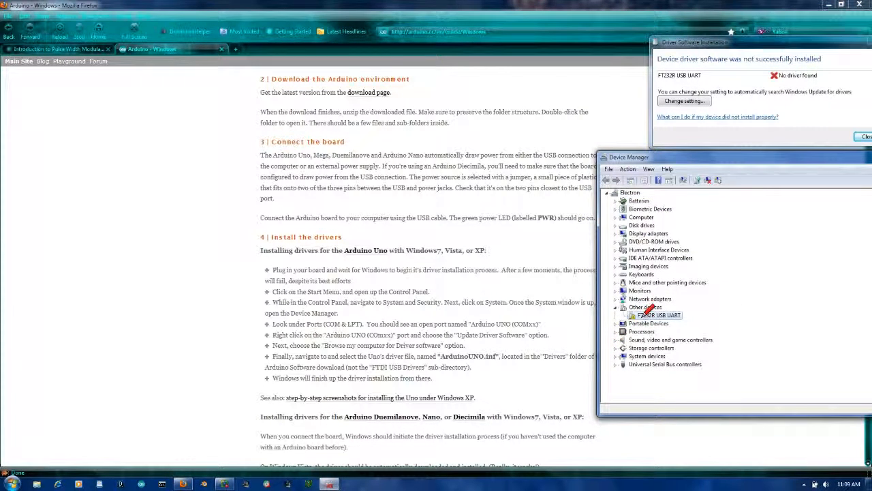
Try the FT232R USB UART driver update again with the arduino-0022 drivers folder as the search location, and close the wizard
right_click(655, 315)
left_click(678, 321)
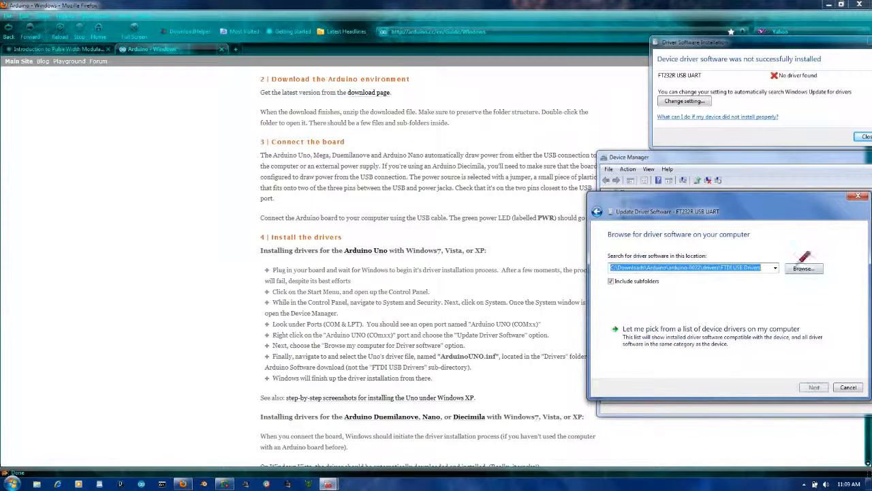
left_click(803, 268)
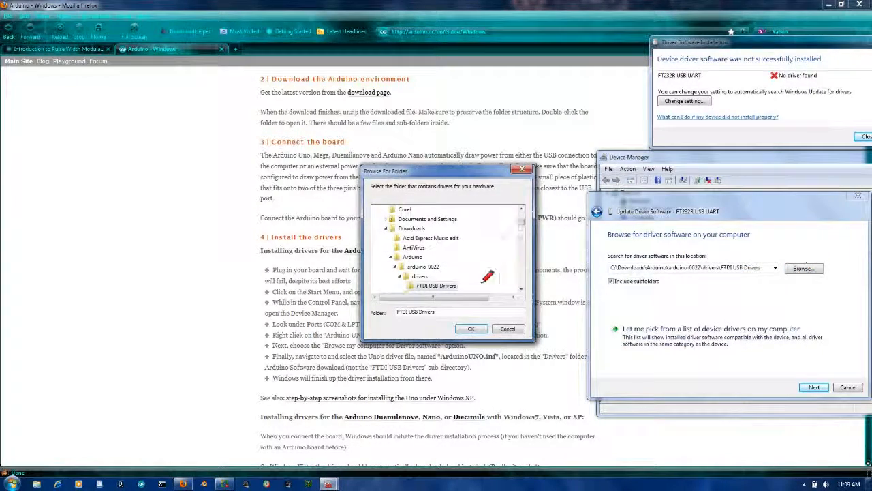
left_click(419, 276)
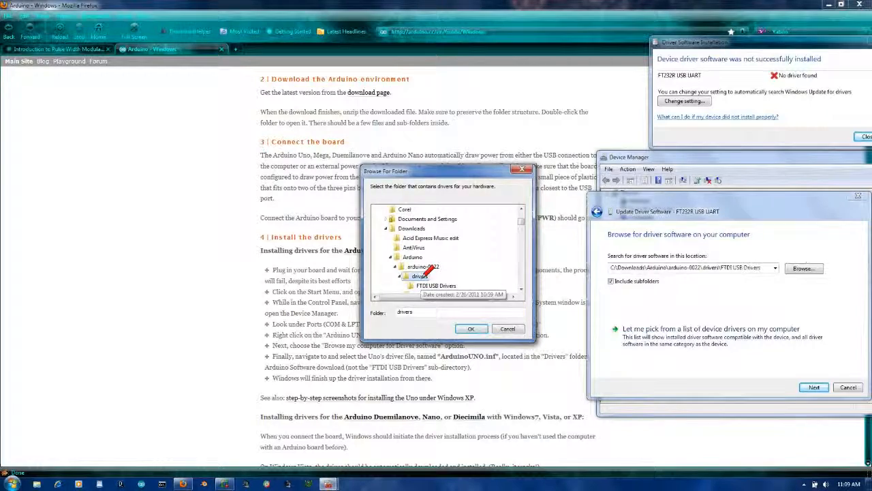
left_click(471, 329)
left_click(815, 387)
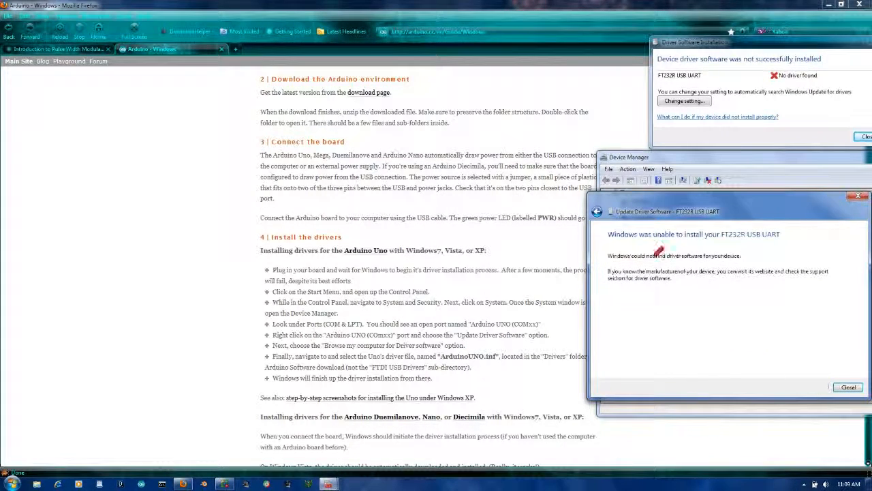
left_click_drag(704, 196, 339, 112)
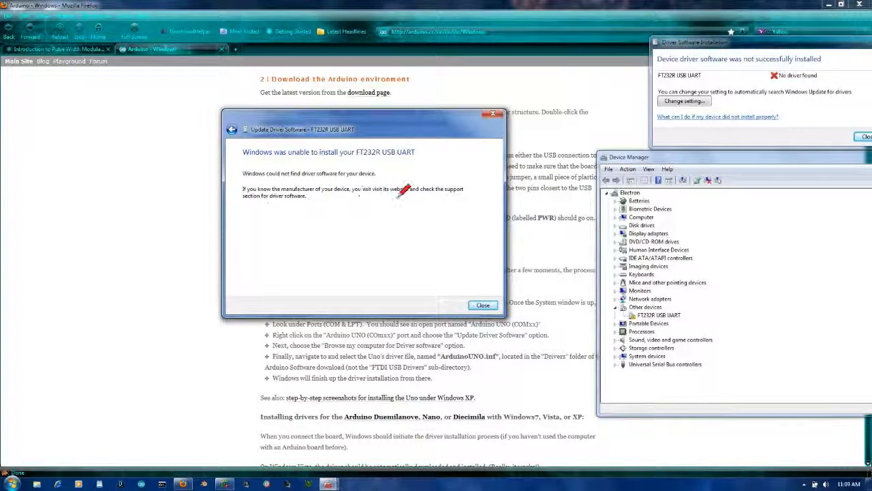
left_click(482, 304)
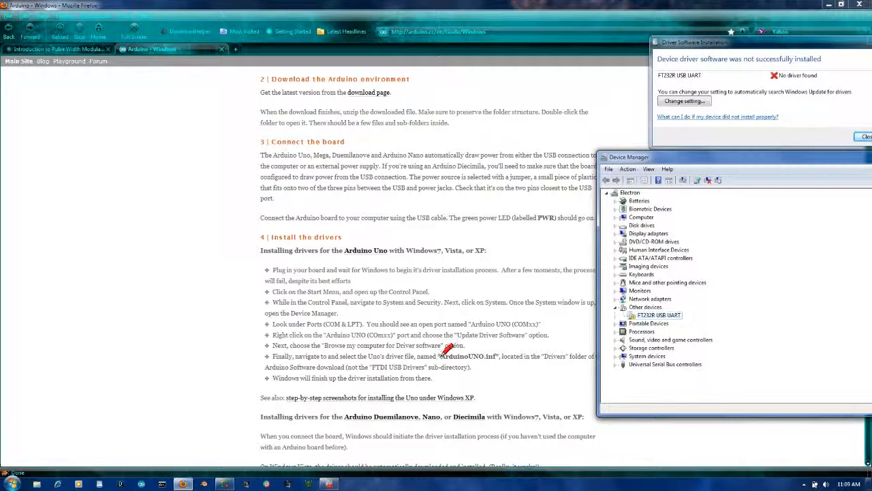
Copy the driver file name ArduinoUNO.inf from the guide's Arduino Uno instructions
left_click_drag(442, 355, 496, 355)
right_click(490, 346)
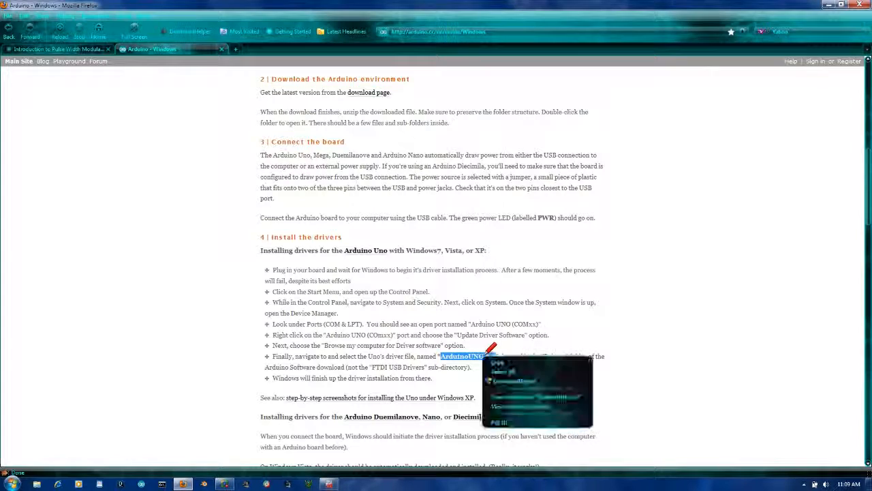
left_click(508, 354)
Open the C:\Downloads\Arduino\arduino-0022\drivers folder in Windows Explorer to check its driver files
left_click(37, 484)
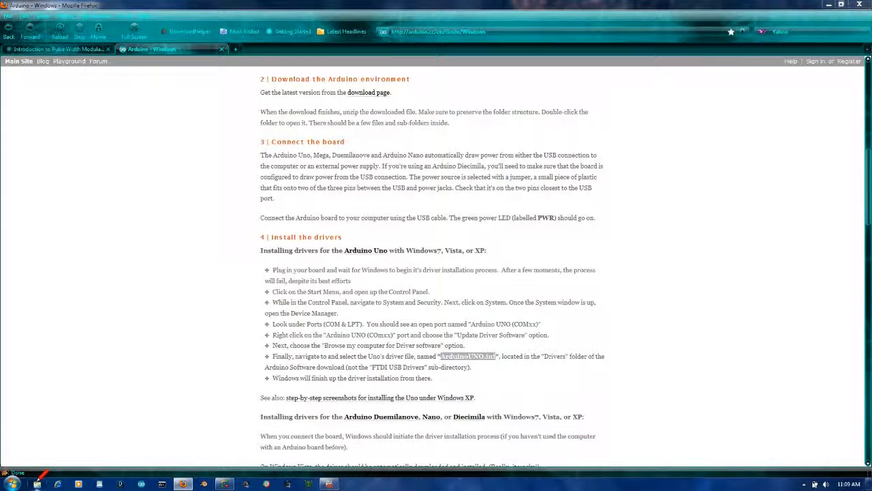
left_click(91, 220)
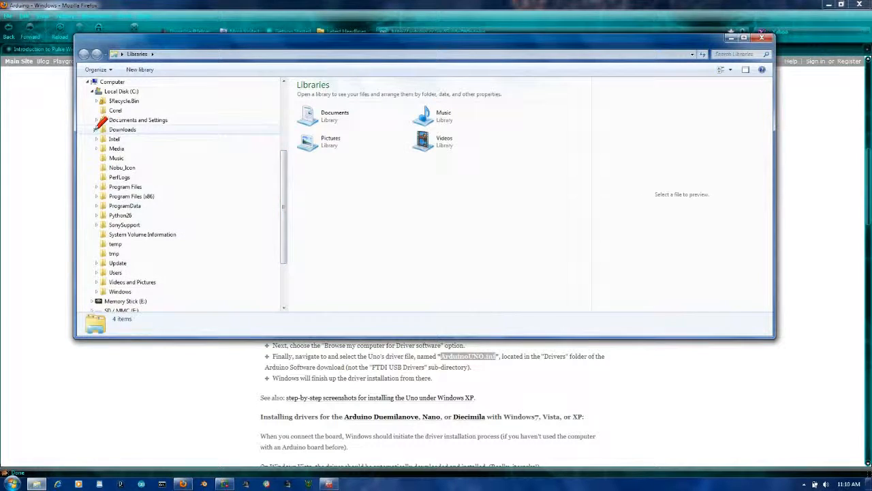
left_click(96, 130)
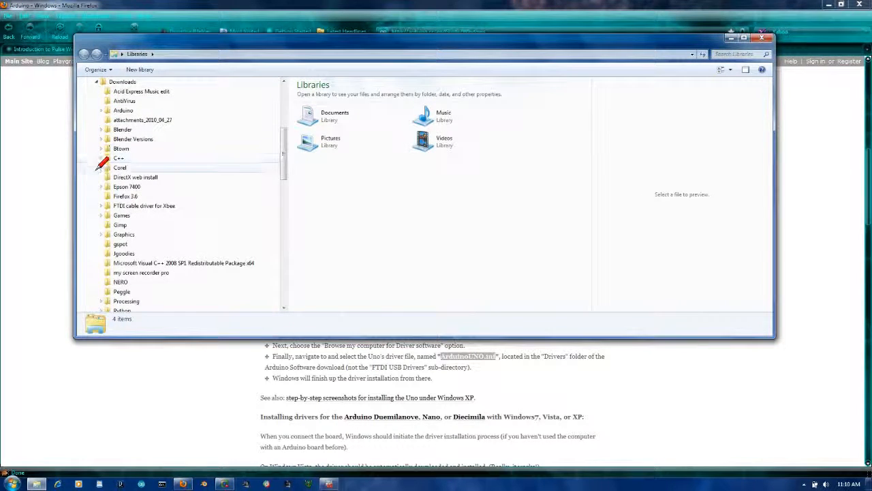
left_click(102, 110)
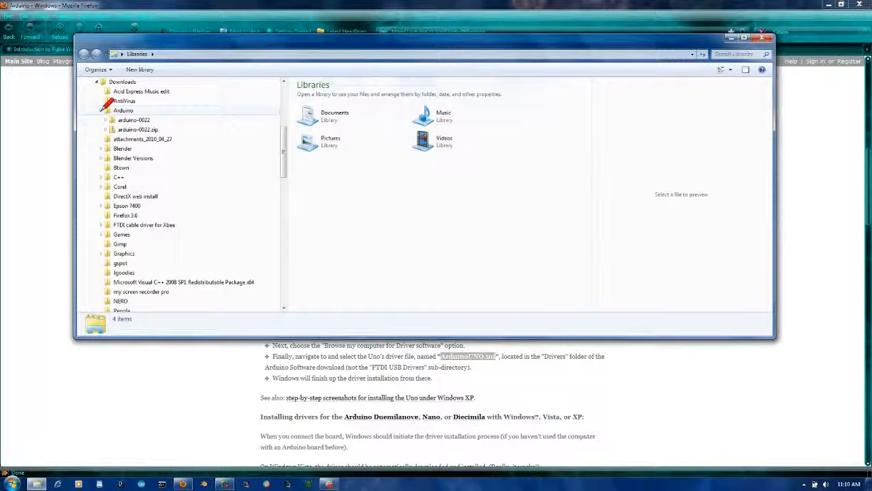
left_click(106, 120)
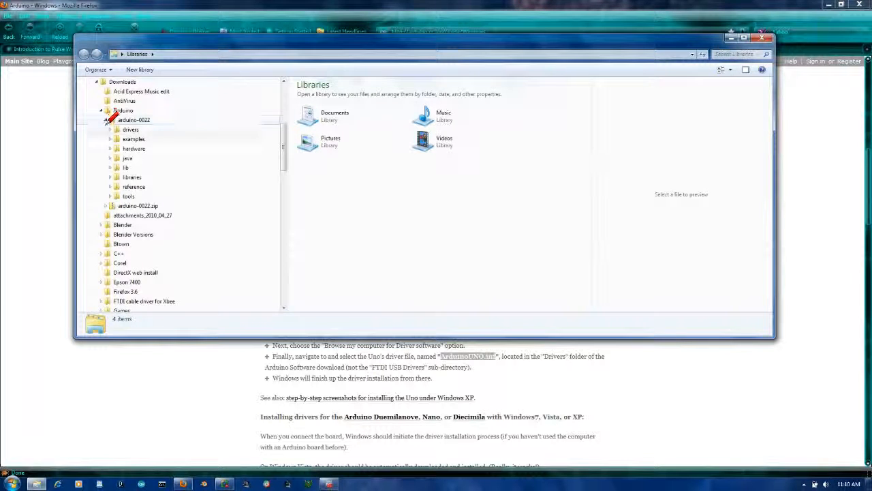
left_click(110, 129)
left_click(133, 129)
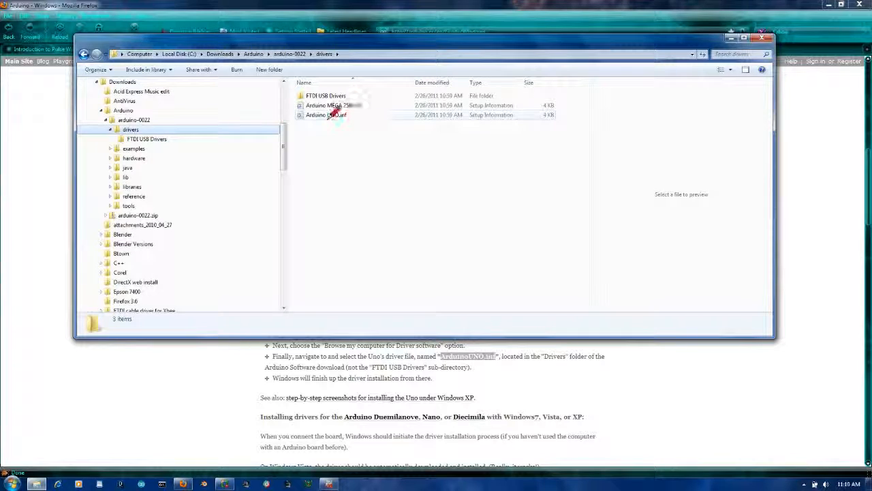
Open the Installation Guides shortcut from the FTDI USB Drivers folder
left_click(152, 136)
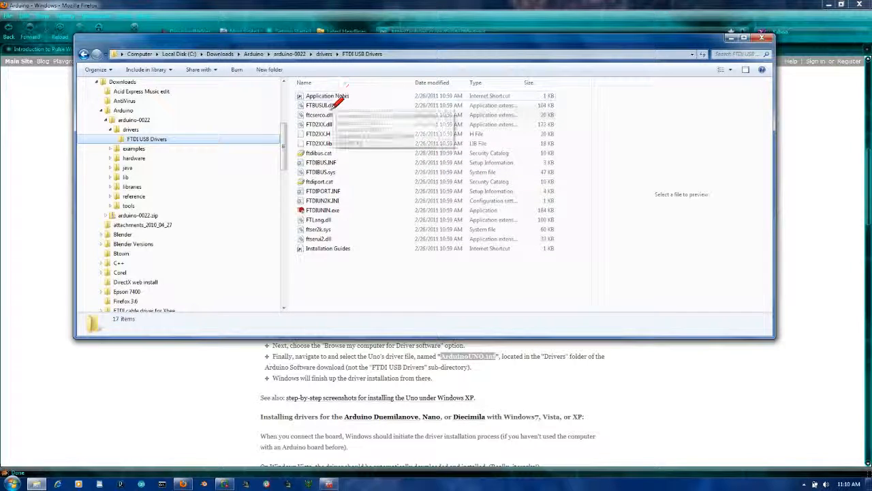
left_click(329, 247)
double_click(330, 247)
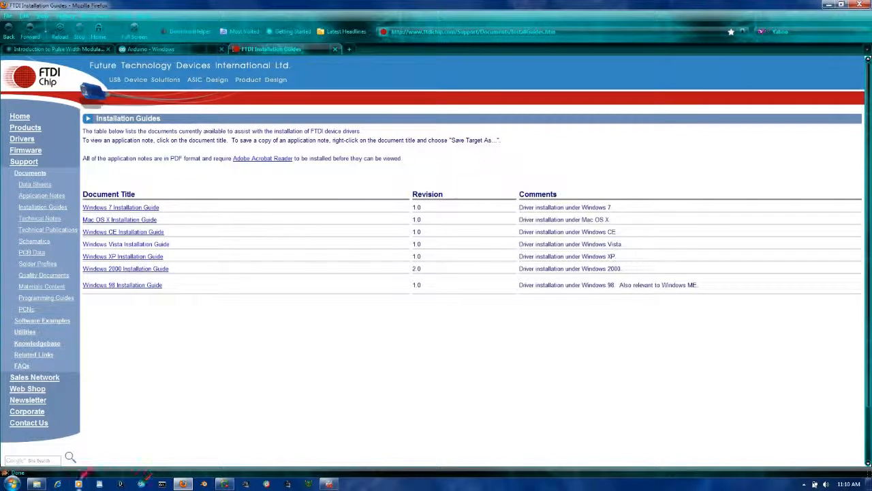
Compare the drivers folder's files with the FT232R USB UART entry in Device Manager and the Arduino guide's driver instructions
left_click(37, 484)
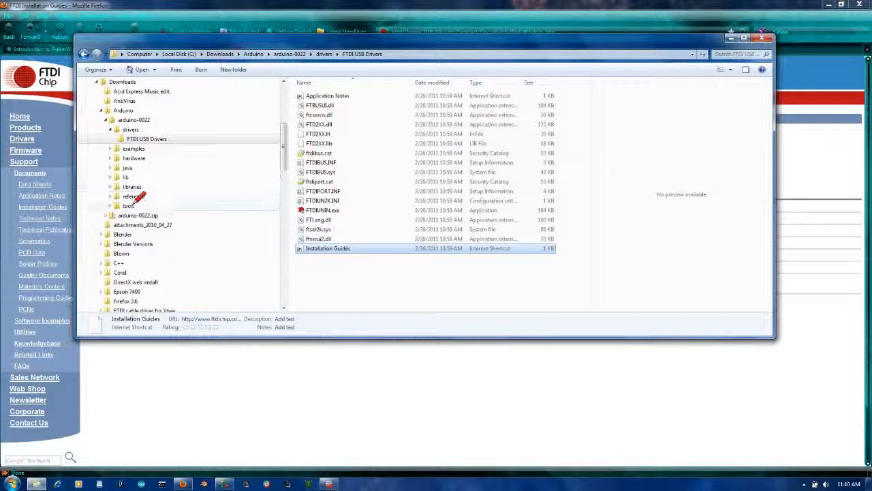
left_click(132, 128)
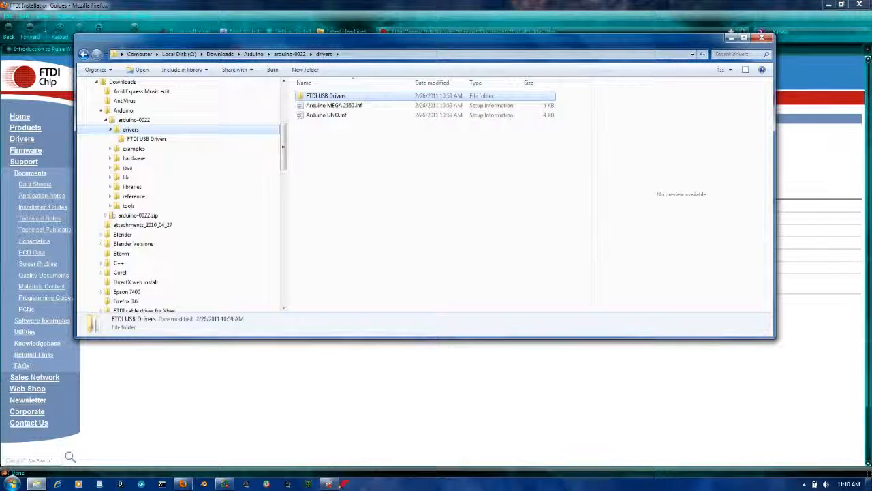
left_click(330, 481)
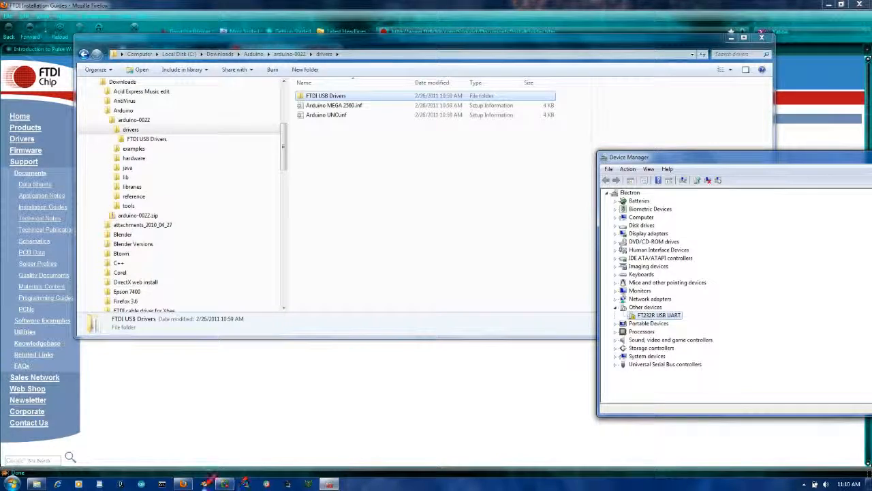
left_click(182, 484)
left_click(156, 49)
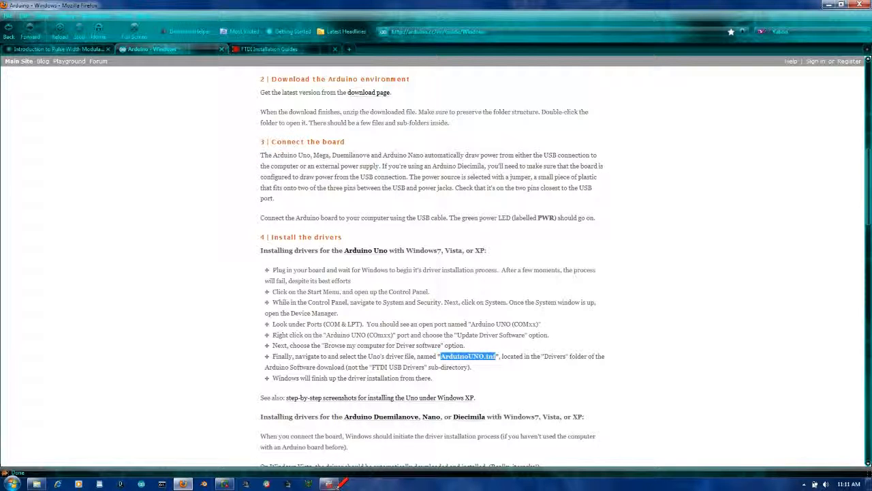
left_click(330, 436)
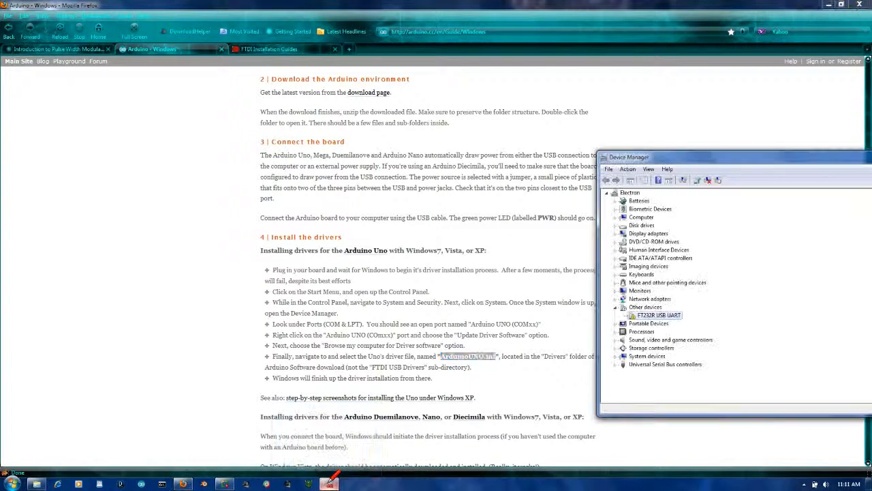
Review the FTDI installation guides page and the files in the FTDI USB Drivers folder, and close the Explorer window
left_click(270, 50)
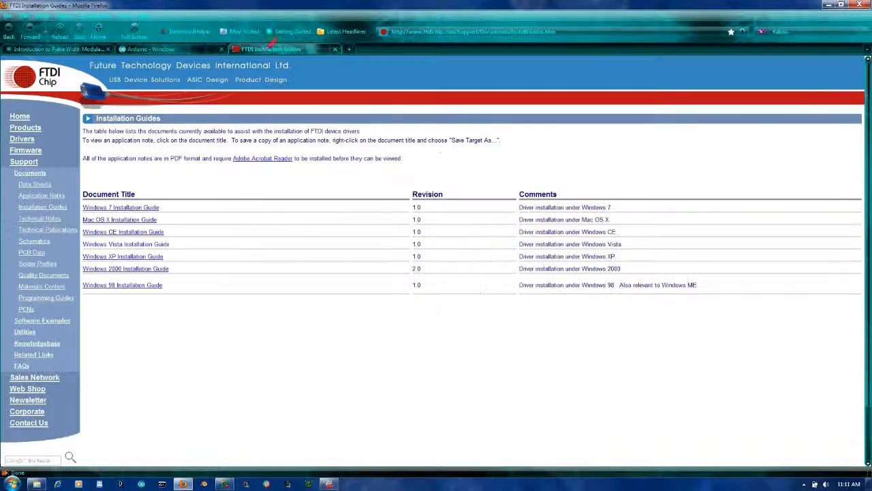
left_click(36, 484)
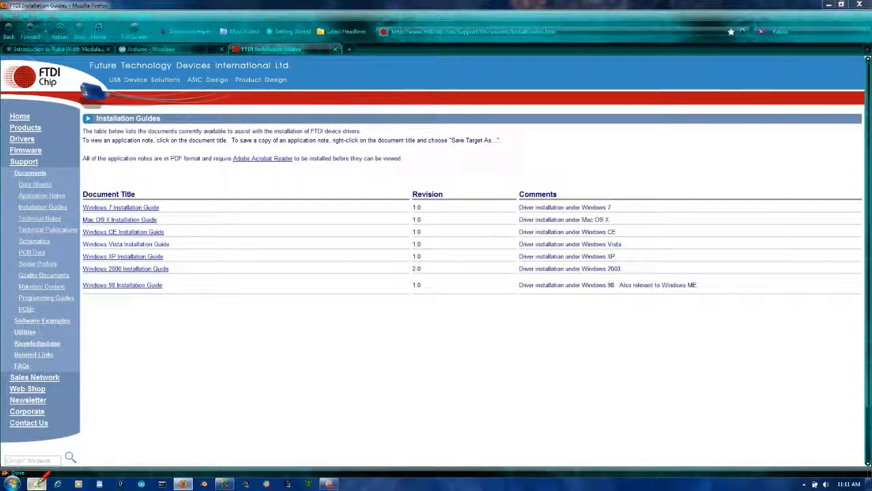
left_click(146, 138)
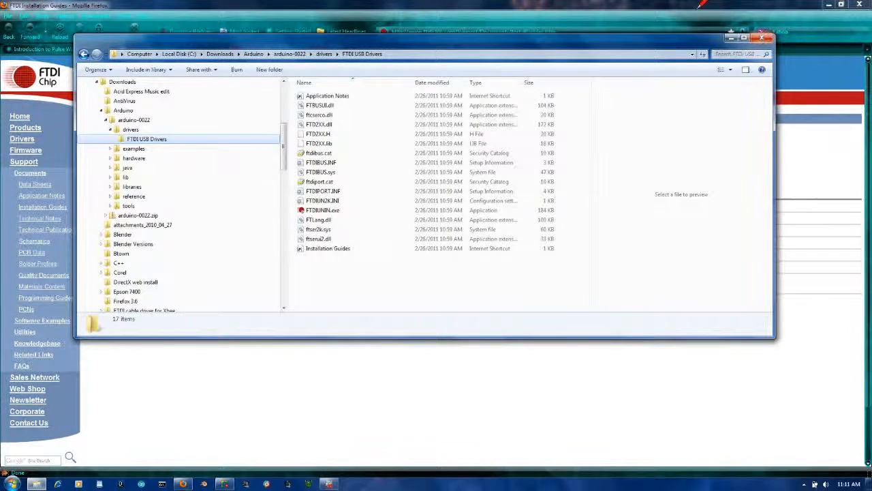
left_click(762, 37)
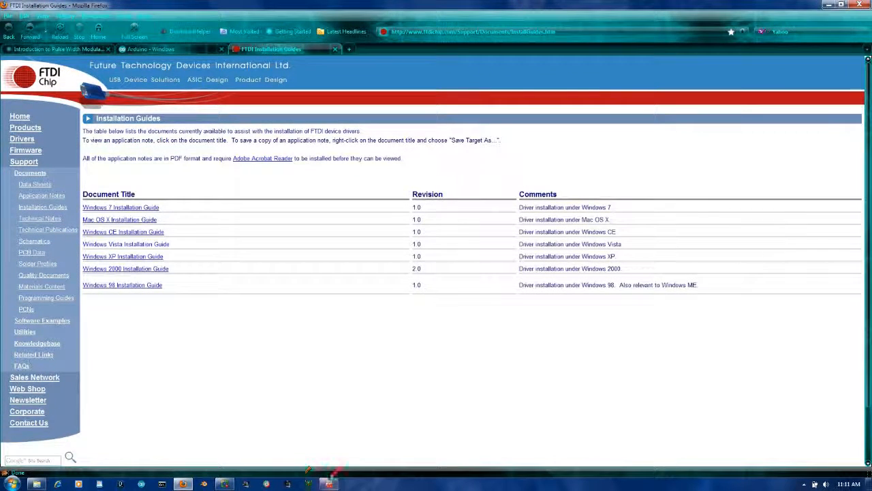
Start another driver software update for the FT232R USB UART device in Device Manager, choosing to browse the computer
left_click(329, 483)
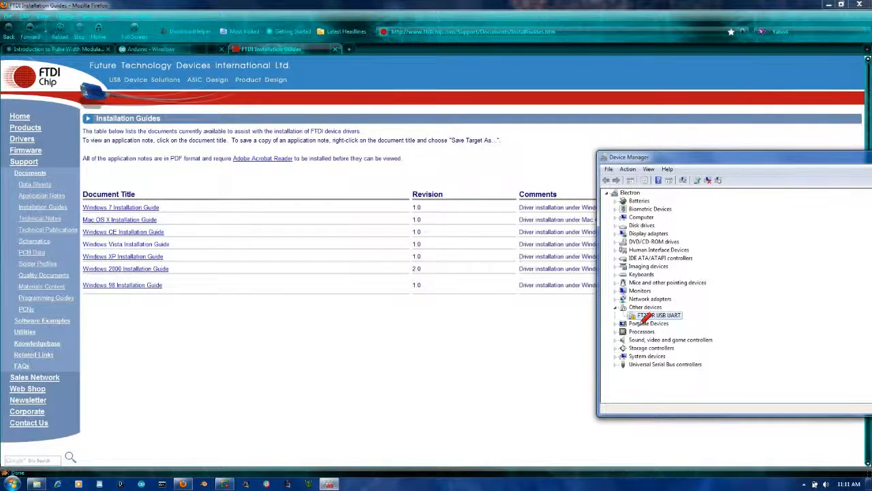
right_click(674, 313)
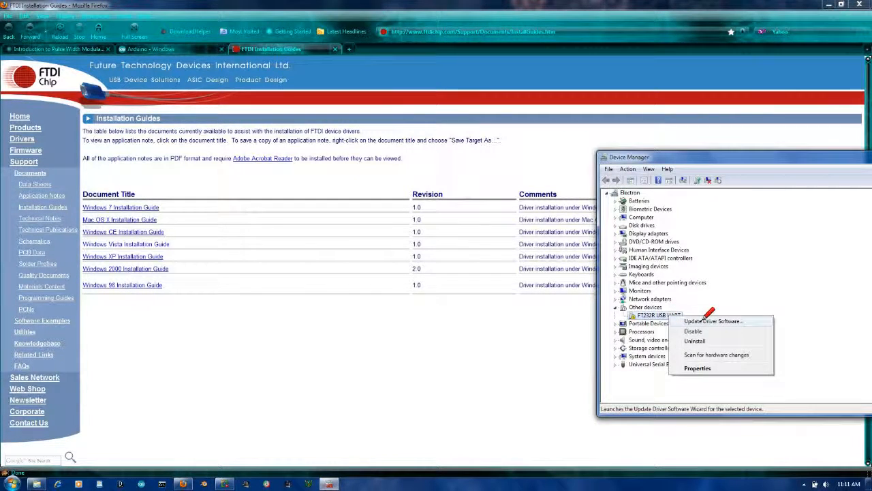
left_click(702, 317)
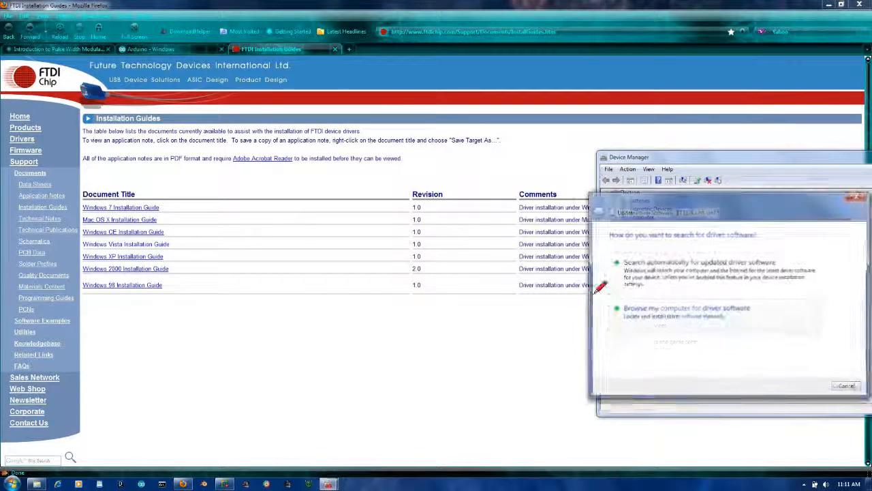
left_click(663, 308)
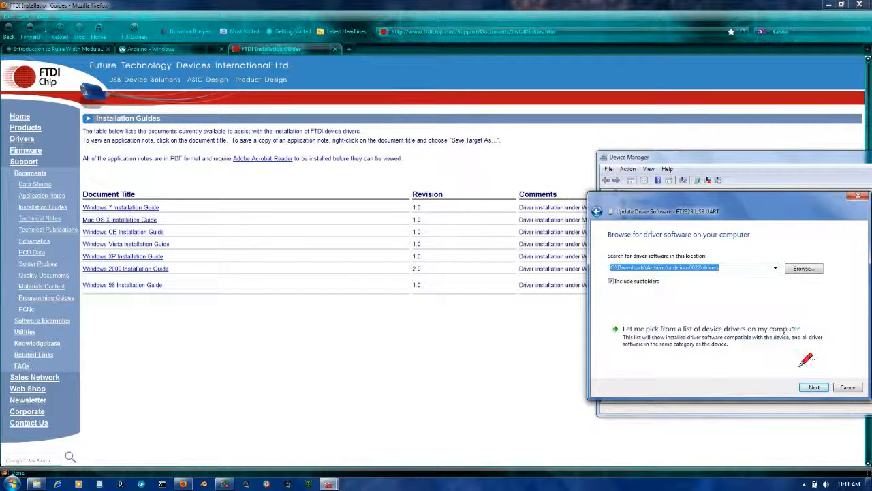
Set the driver search location to C:\Downloads\Arduino\arduino-0022
left_click(777, 266)
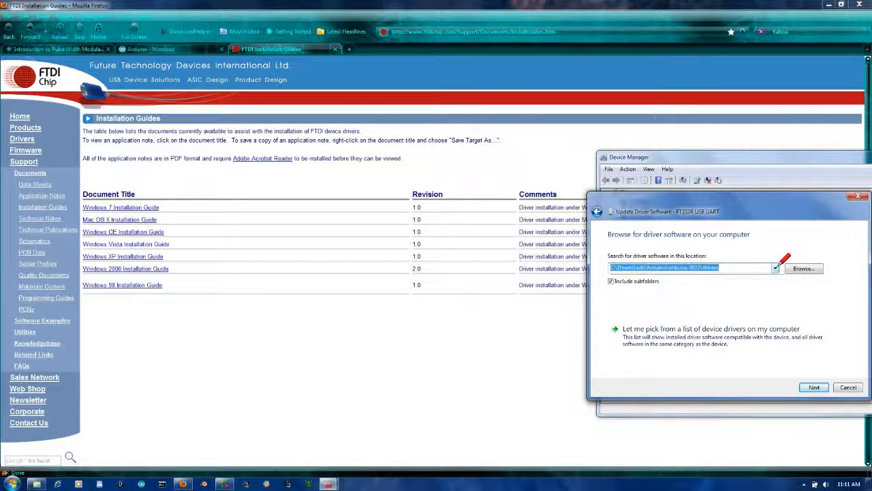
left_click(802, 267)
left_click(802, 267)
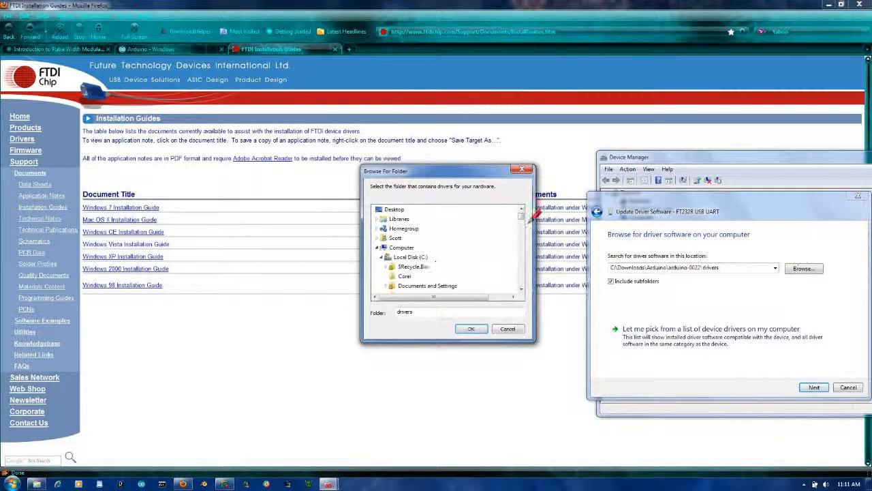
scroll(525, 220, "down", 1)
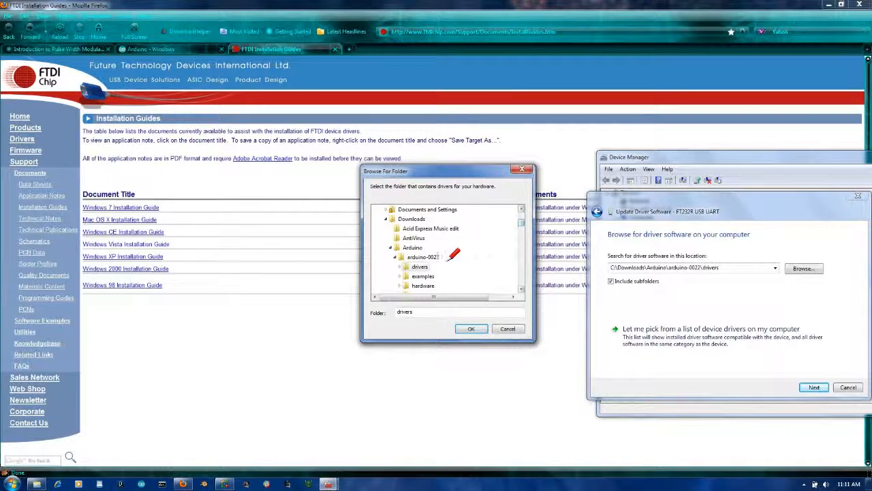
left_click(430, 256)
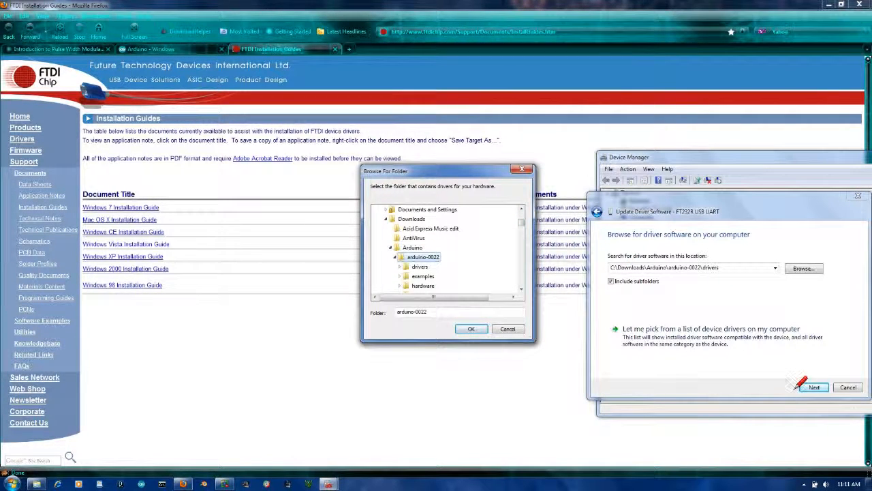
left_click(482, 328)
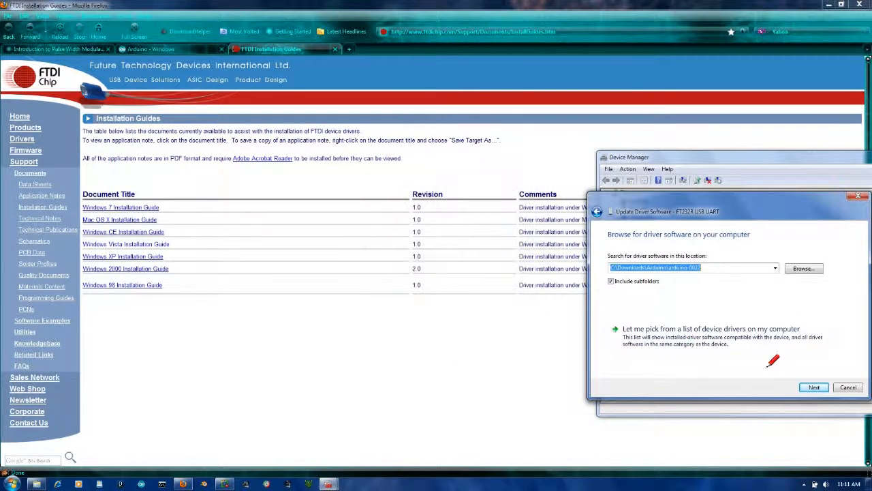
Try to install the FT232R USB UART driver from the chosen folder, close the update wizard and move the Device Manager window aside
left_click(814, 387)
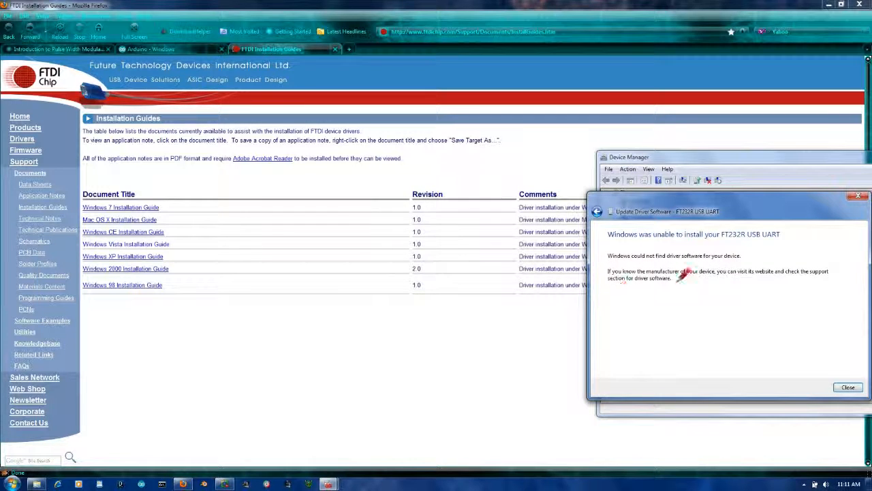
left_click(860, 193)
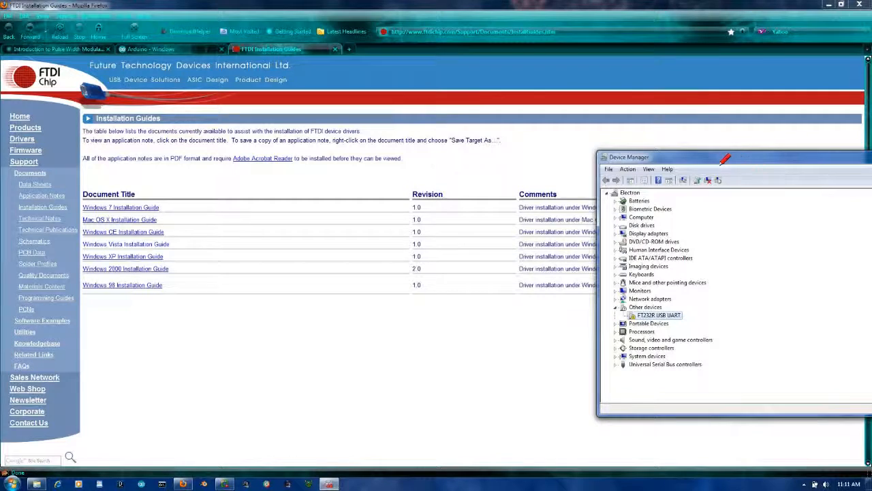
left_click_drag(721, 155, 526, 146)
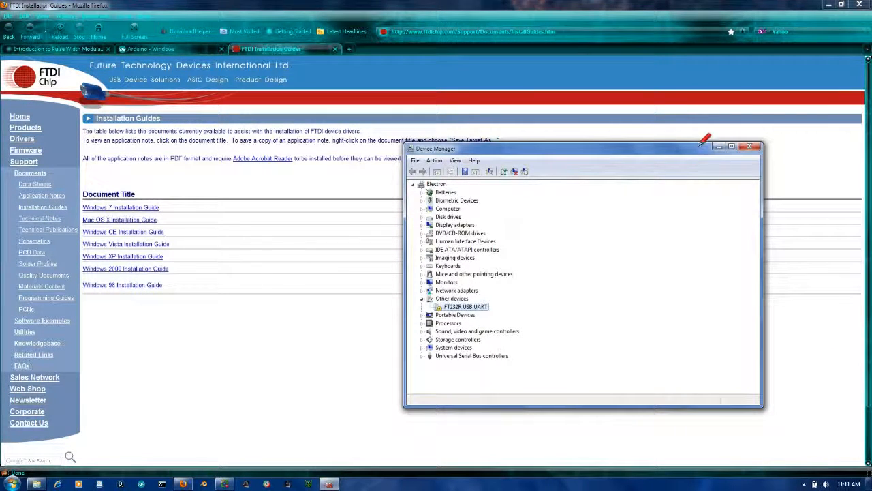
left_click_drag(691, 141, 752, 289)
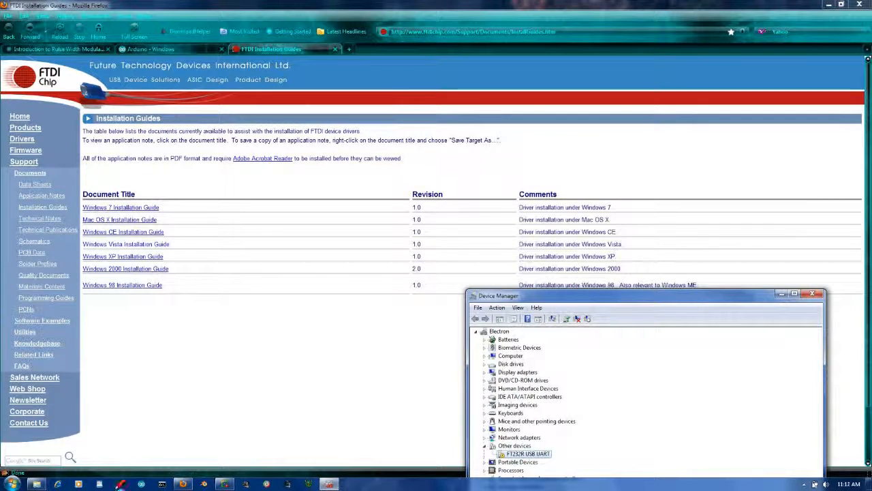
Open the Installation Guides shortcut from the FTDI USB Drivers folder and open the Windows 7 Installation Guide
left_click(37, 484)
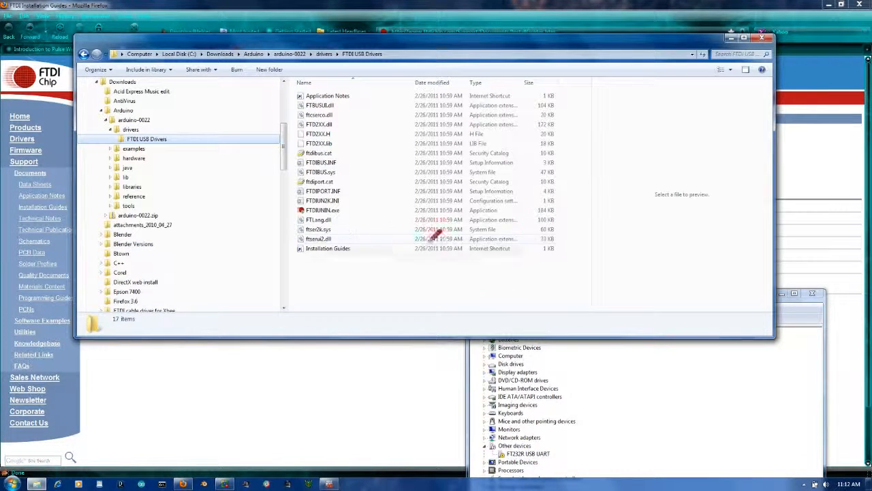
double_click(328, 247)
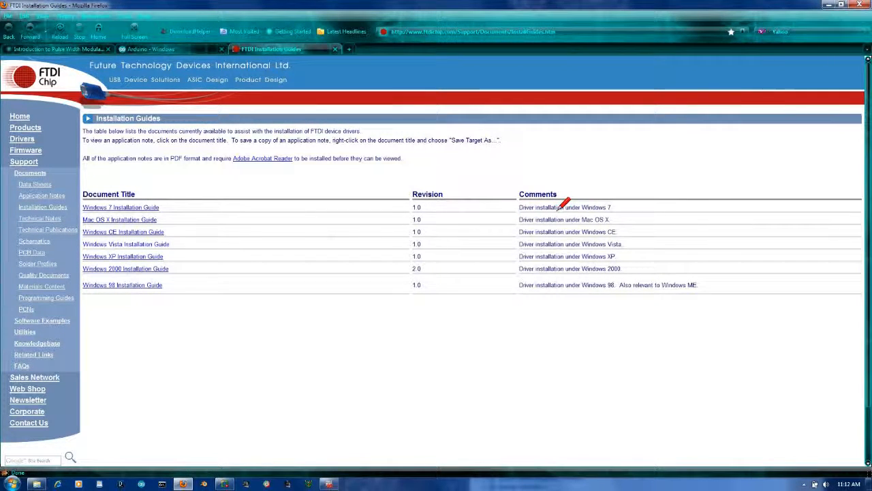
left_click(130, 206)
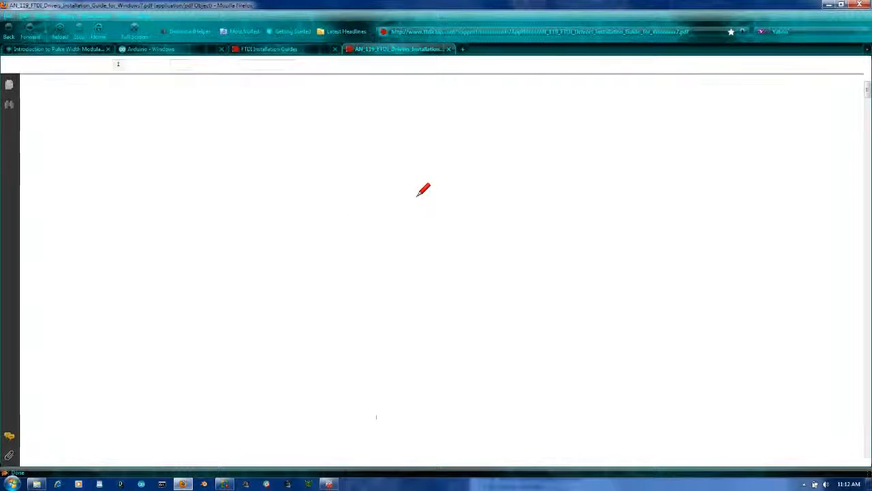
Examine the Windows 7 driver guide's installation and troubleshooting pages and its table of contents, and close the document
scroll(654, 184, "down", 2)
scroll(667, 188, "down", 4)
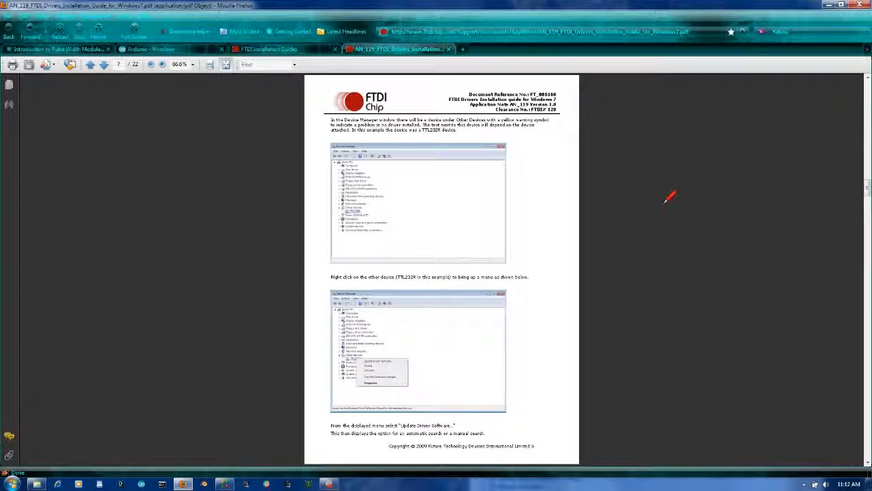
scroll(664, 204, "down", 1)
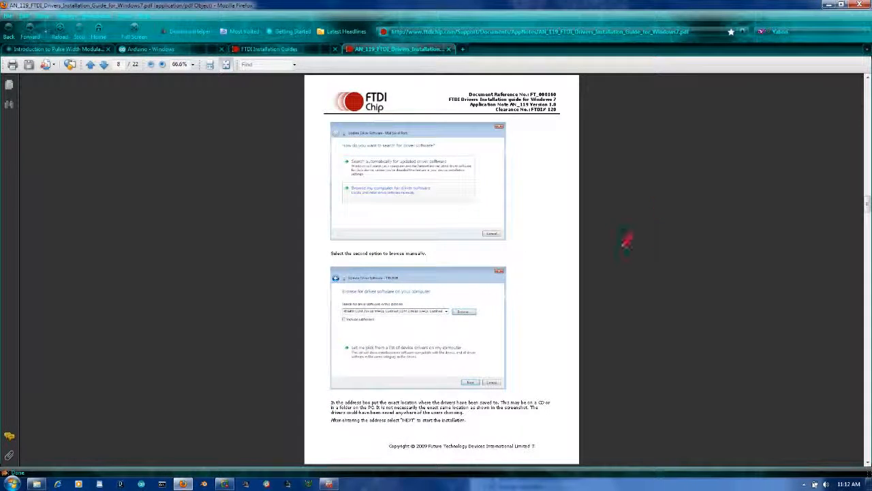
scroll(498, 336, "down", 1)
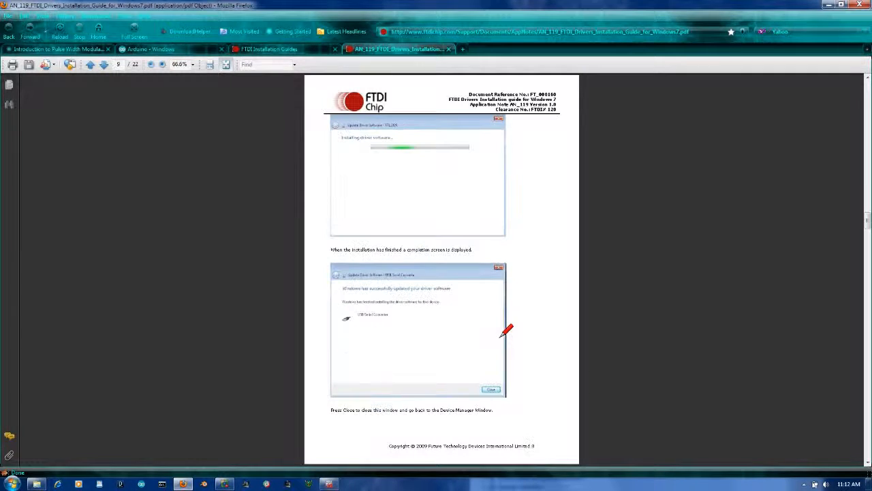
scroll(506, 332, "down", 1)
scroll(504, 332, "down", 1)
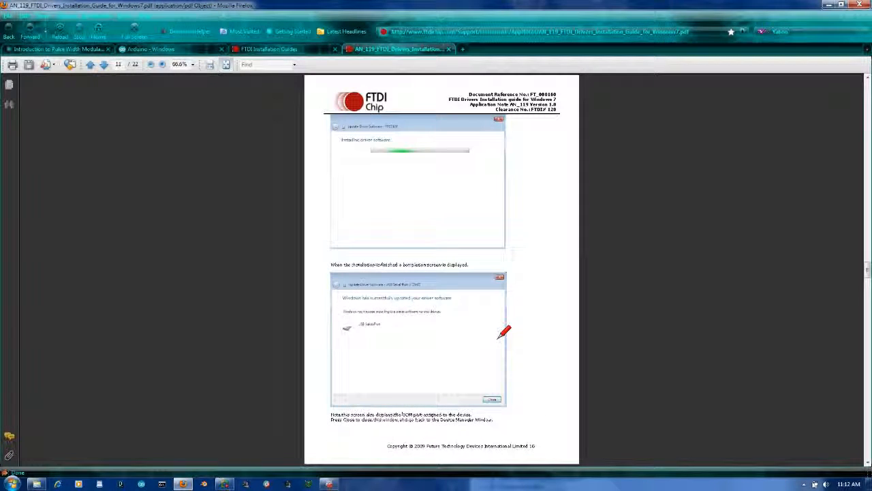
scroll(504, 333, "down", 3)
scroll(519, 320, "down", 2)
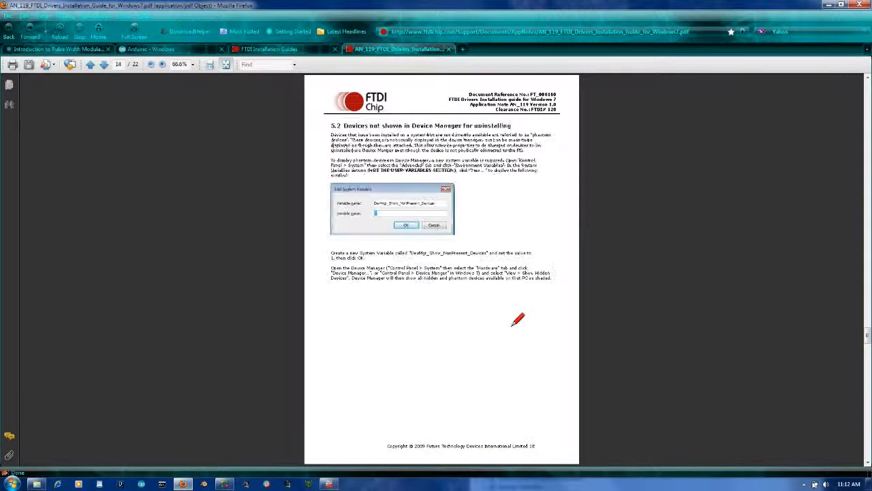
scroll(518, 320, "down", 4)
scroll(518, 320, "up", 1)
scroll(518, 320, "up", 7)
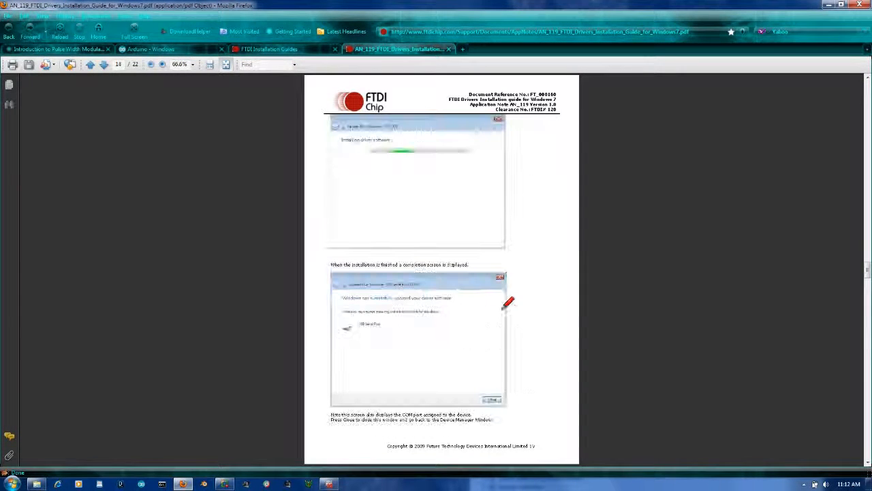
scroll(523, 310, "up", 4)
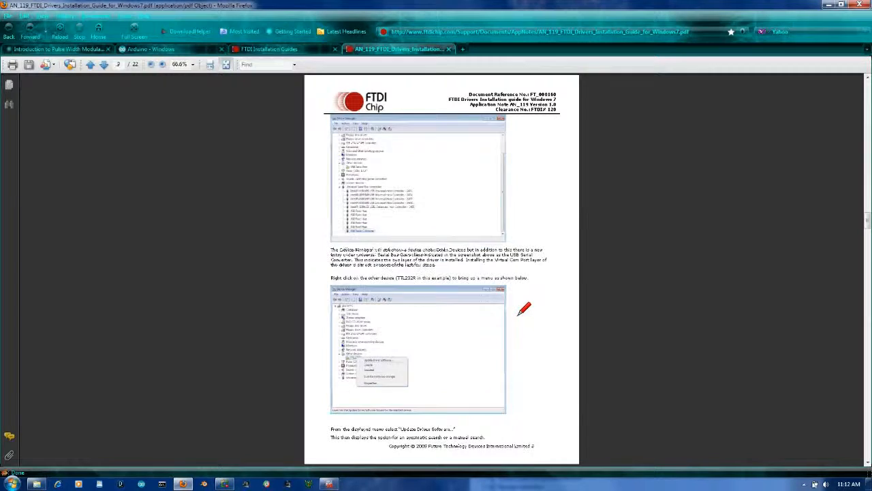
scroll(524, 310, "up", 6)
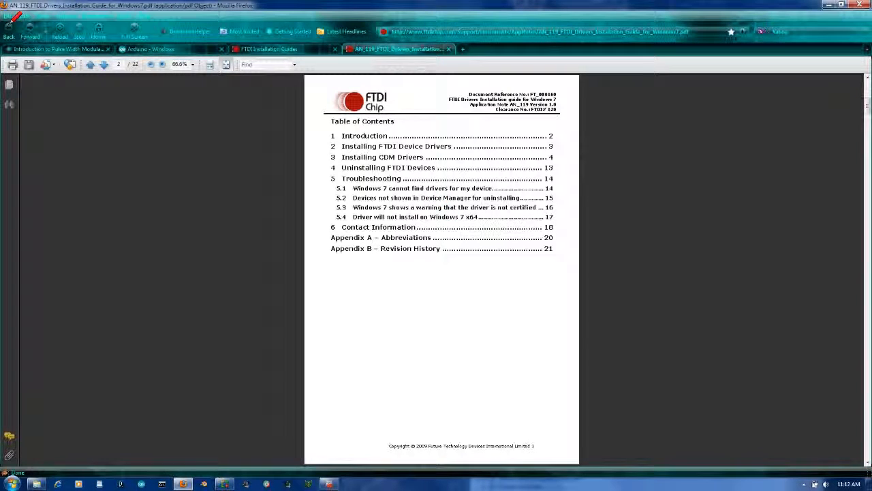
left_click(449, 49)
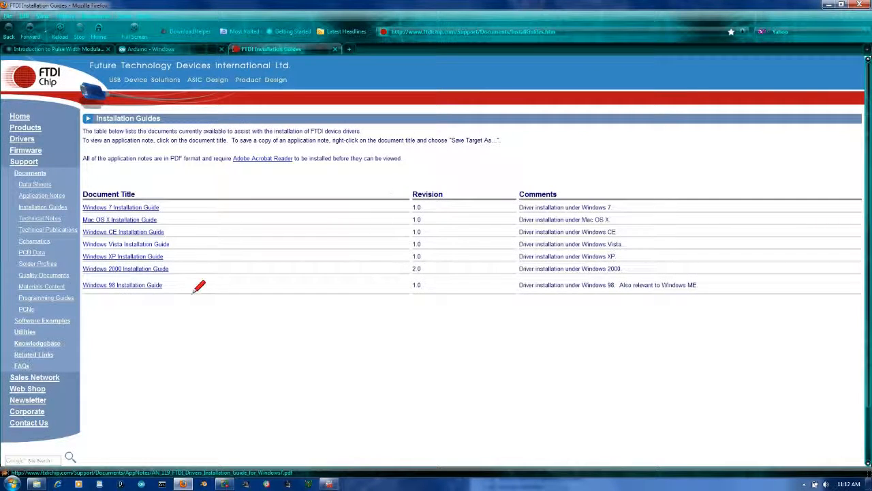
Review the FTDI site's Drivers overview and its VCP Drivers and D2XX Drivers pages
left_click(22, 138)
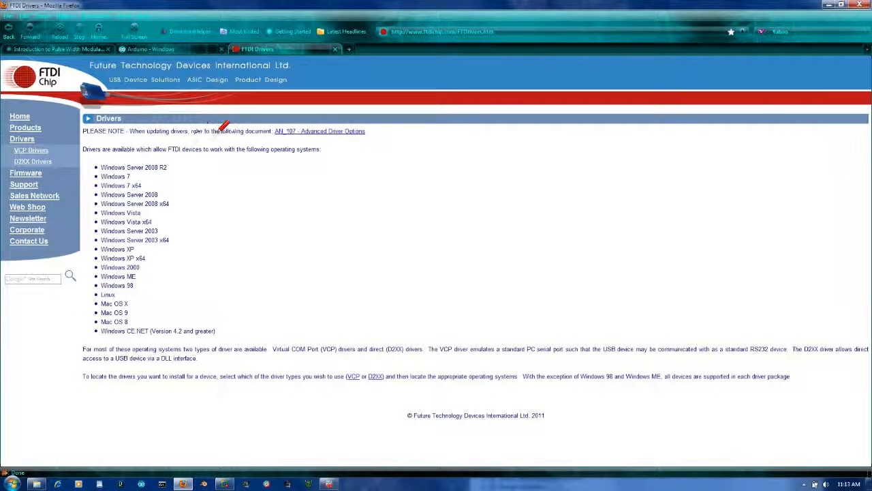
left_click(35, 148)
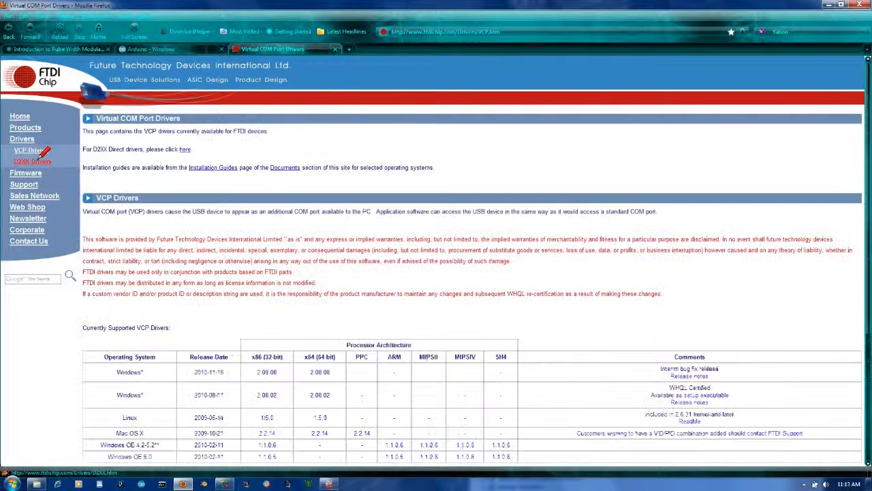
left_click(39, 159)
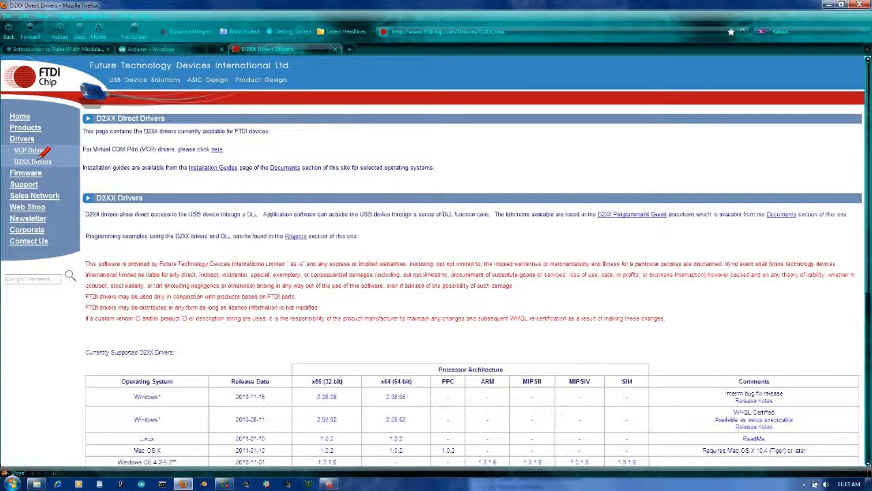
left_click(27, 139)
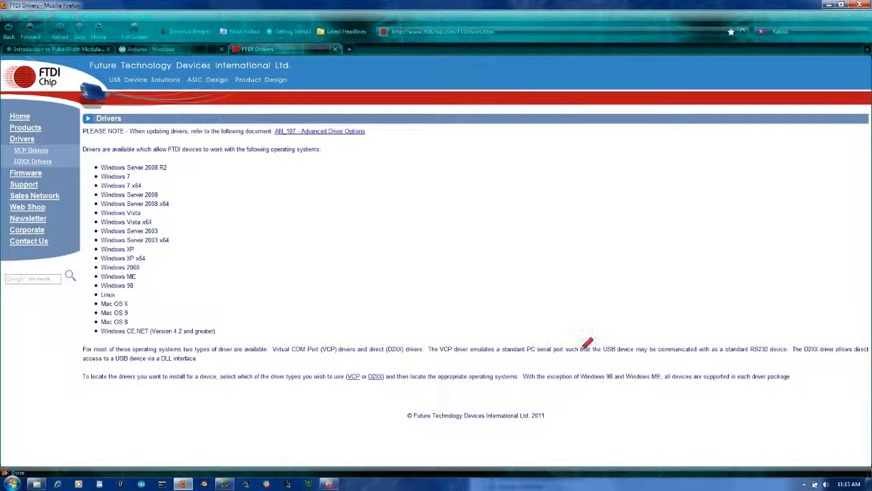
Start downloading the 2.08.08 Windows x64 driver from the VCP Drivers page, choosing to save the file
left_click(31, 150)
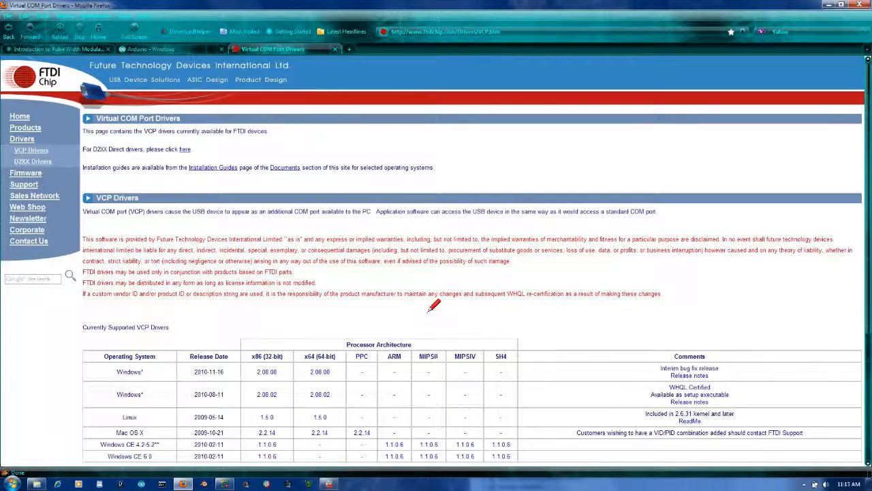
scroll(413, 295, "down", 2)
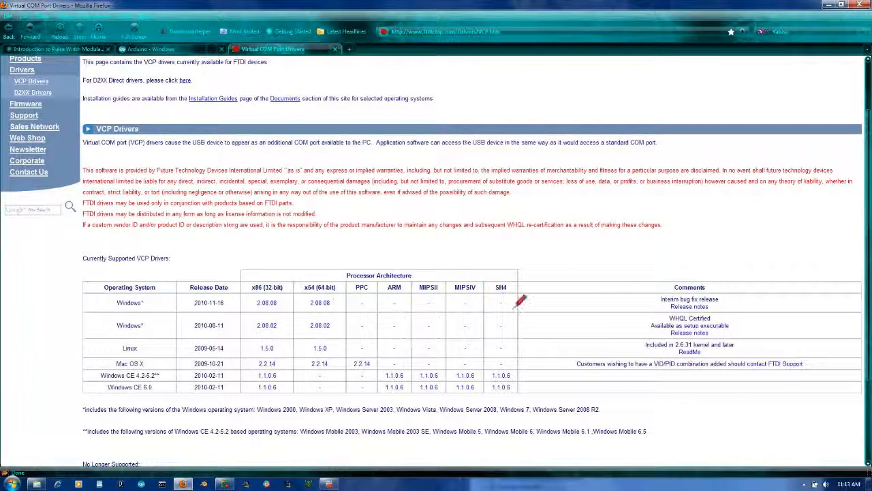
left_click(319, 300)
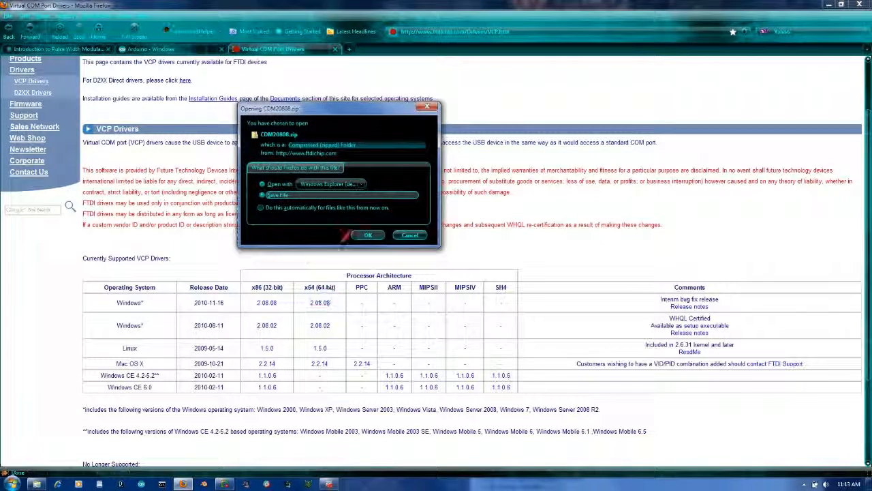
left_click(368, 235)
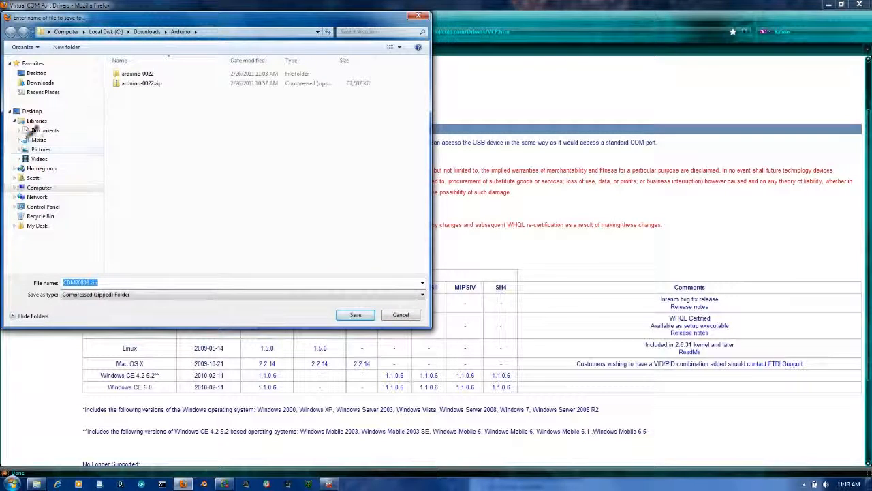
Save CDM20808.zip in C:\Downloads\Arduino\arduino-0022\drivers
left_click(14, 187)
left_click(18, 197)
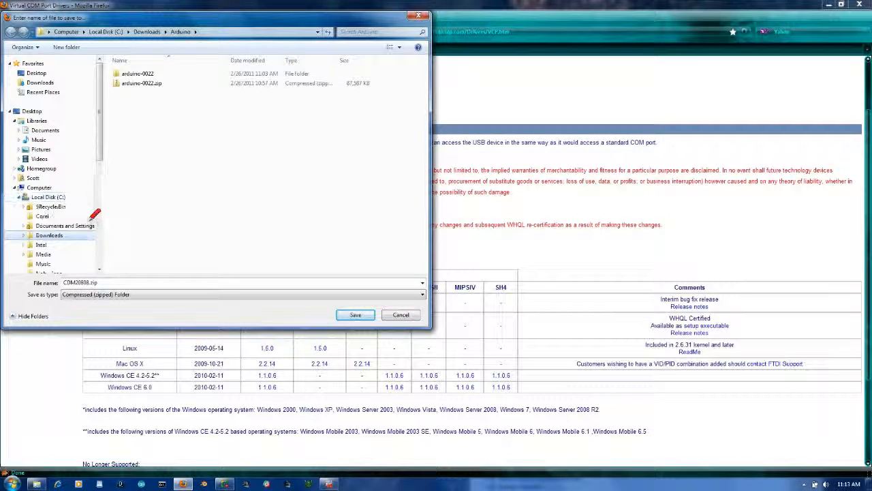
left_click(24, 235)
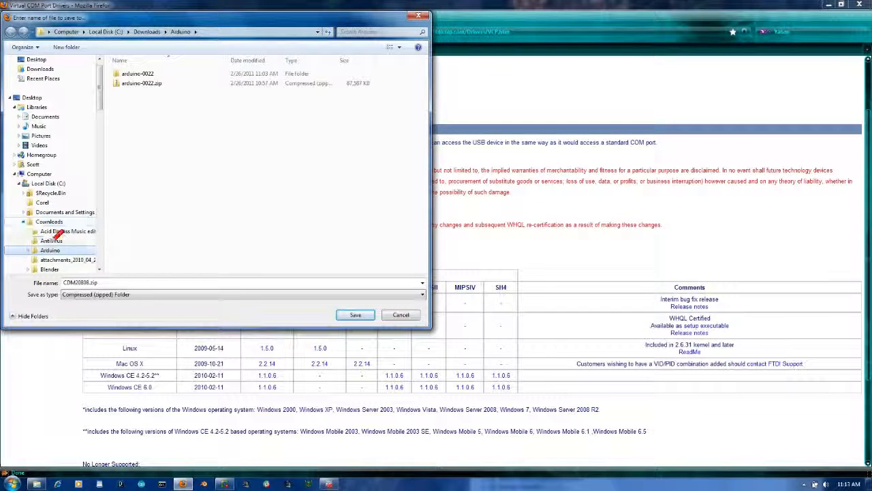
left_click(28, 250)
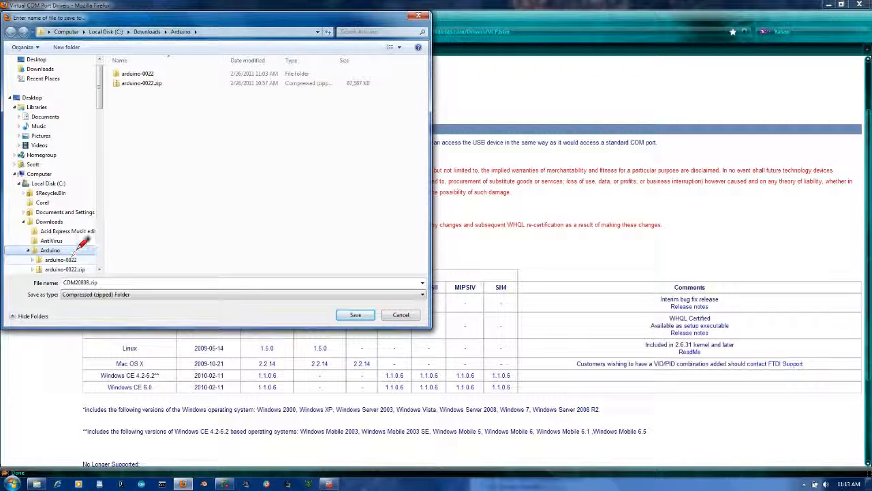
left_click(62, 259)
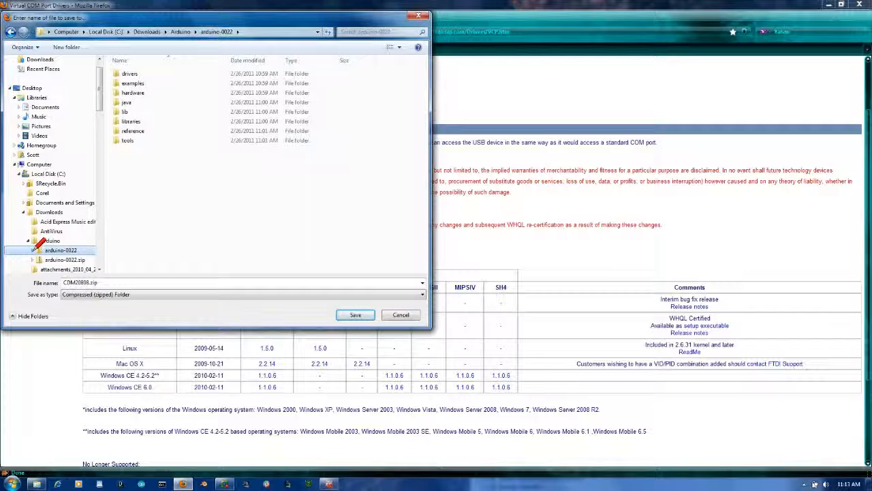
double_click(133, 73)
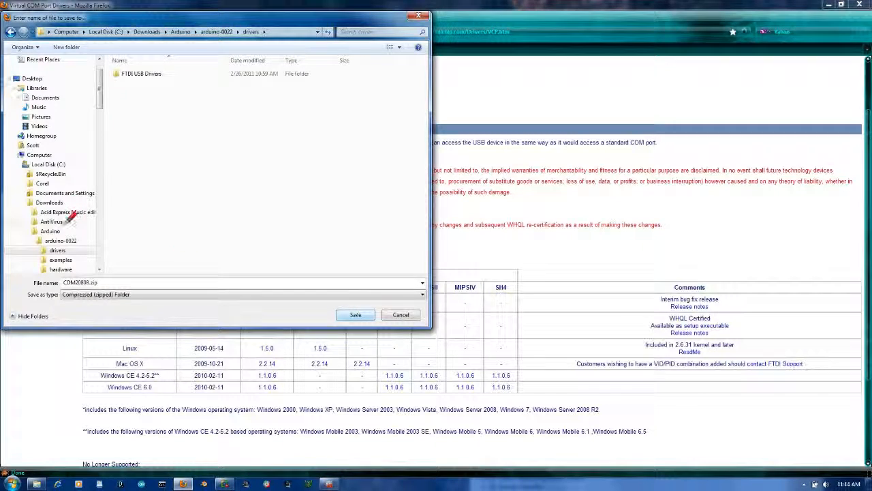
left_click(353, 316)
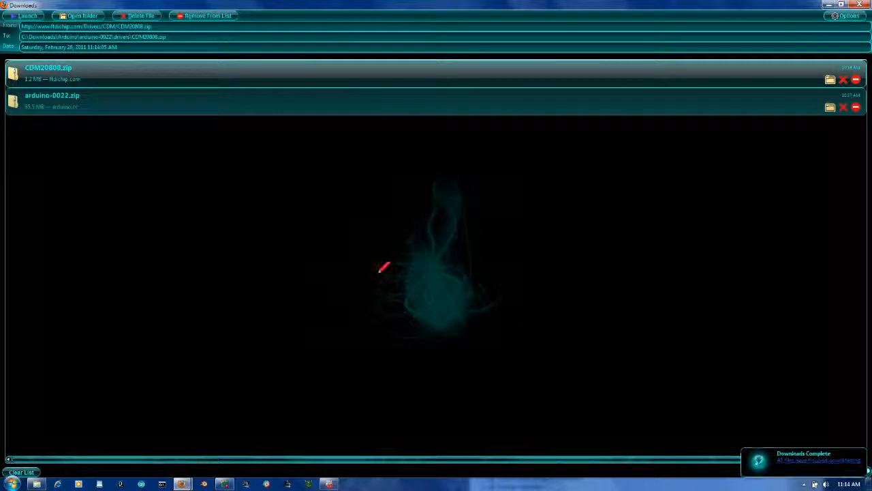
Open the downloaded CDM20808.zip and expand the folder tree down to C:\Downloads\Arduino\arduino-0022\drivers
double_click(451, 76)
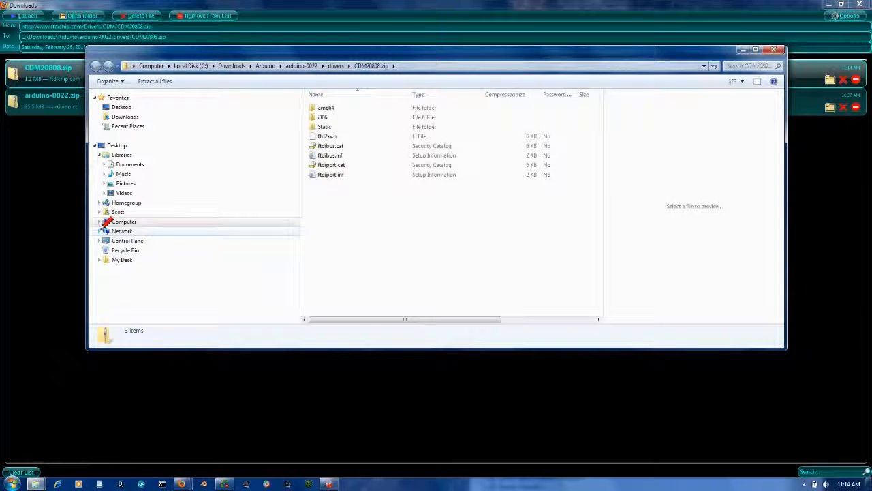
left_click(99, 221)
left_click(104, 231)
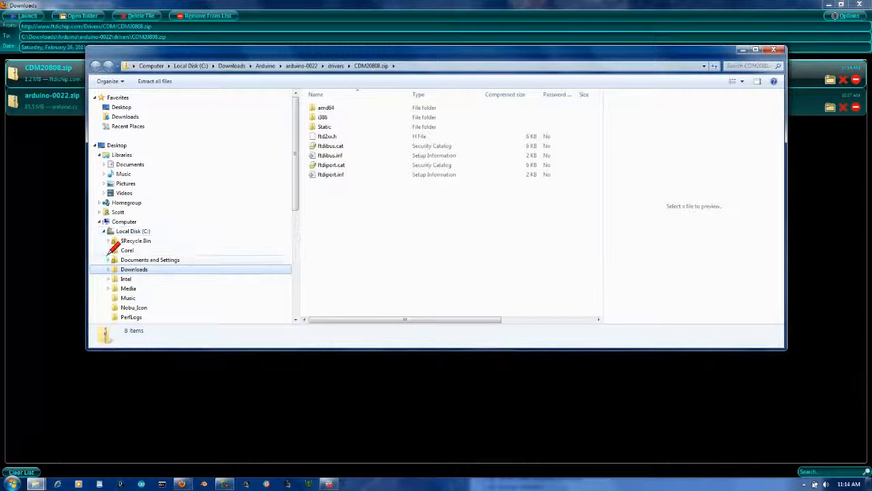
left_click(109, 269)
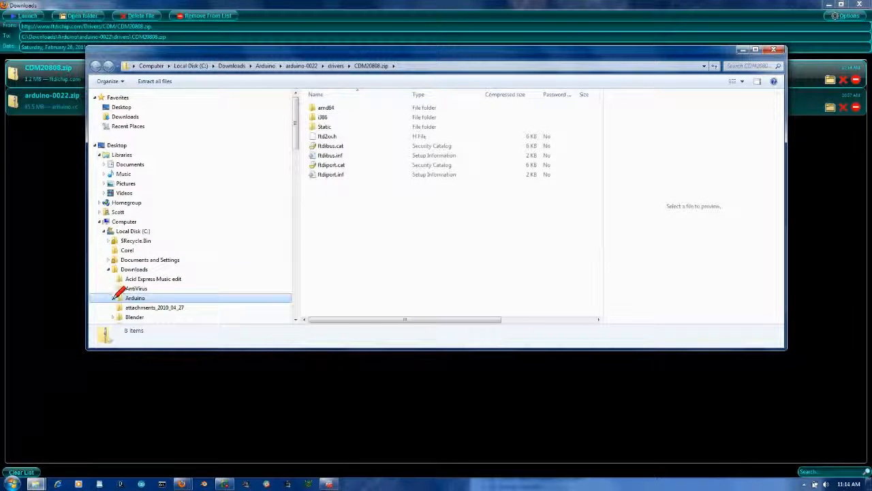
left_click(114, 298)
left_click(119, 308)
left_click_drag(297, 141, 296, 179)
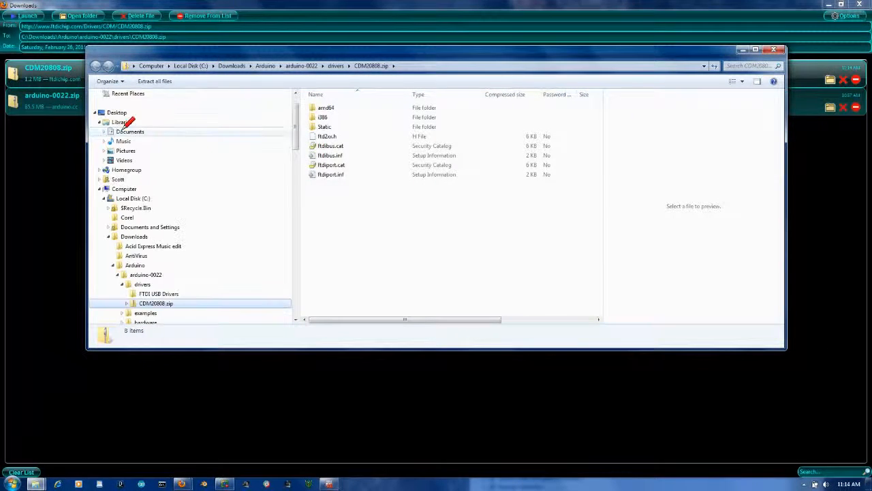
left_click(334, 107)
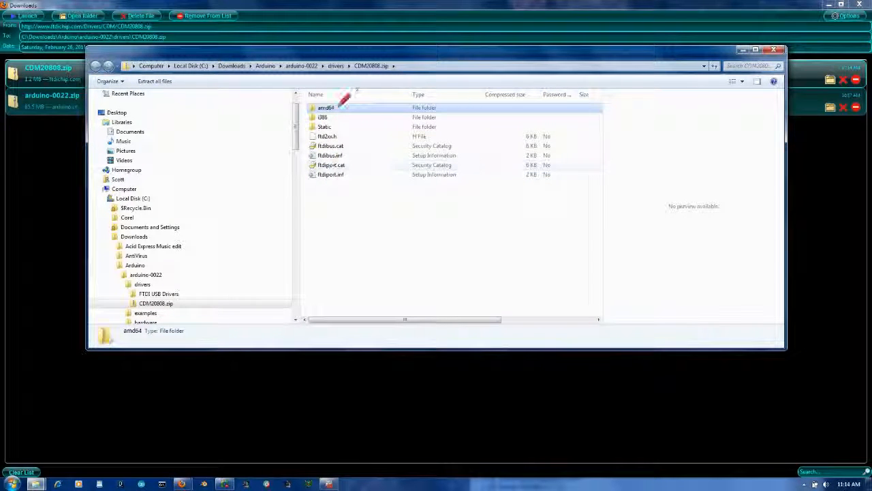
left_click(336, 173, "shift")
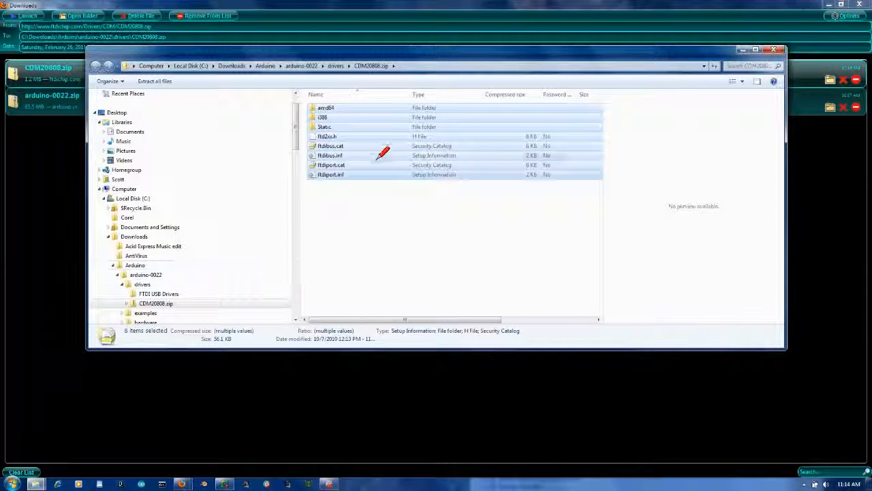
Create a folder named "FTDI Driver Download" inside arduino-0022\drivers
left_click(145, 284)
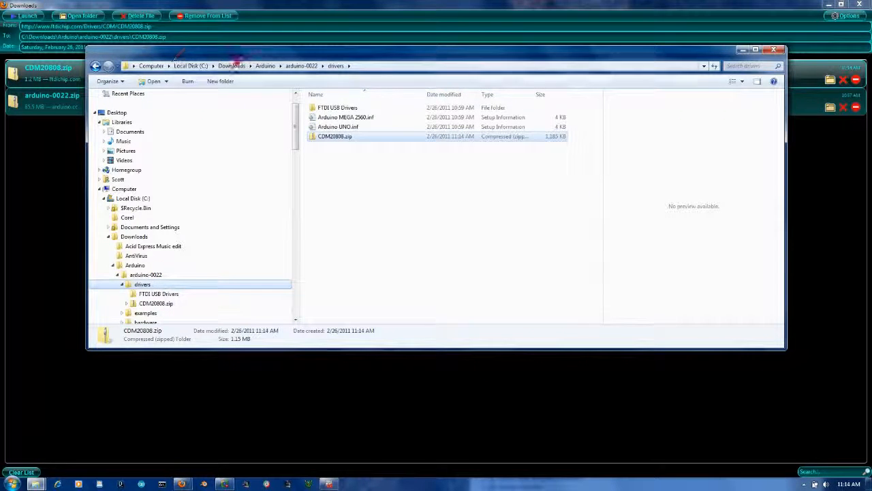
left_click(221, 82)
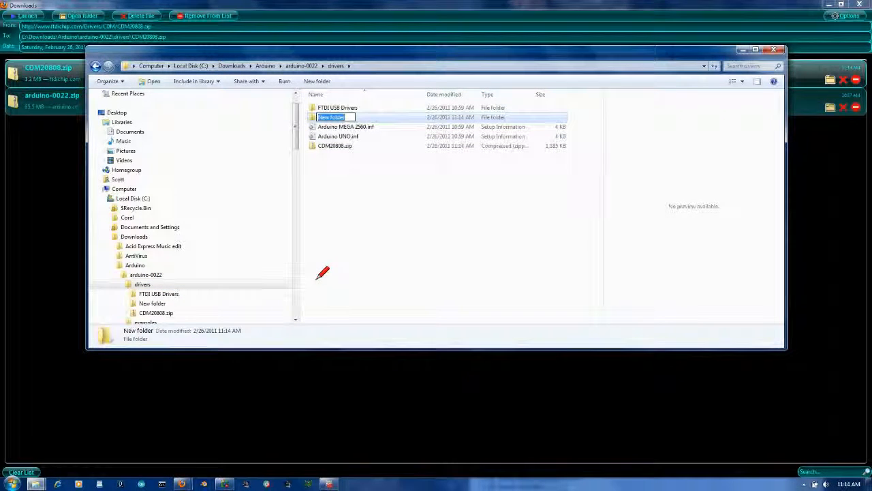
type("Fti")
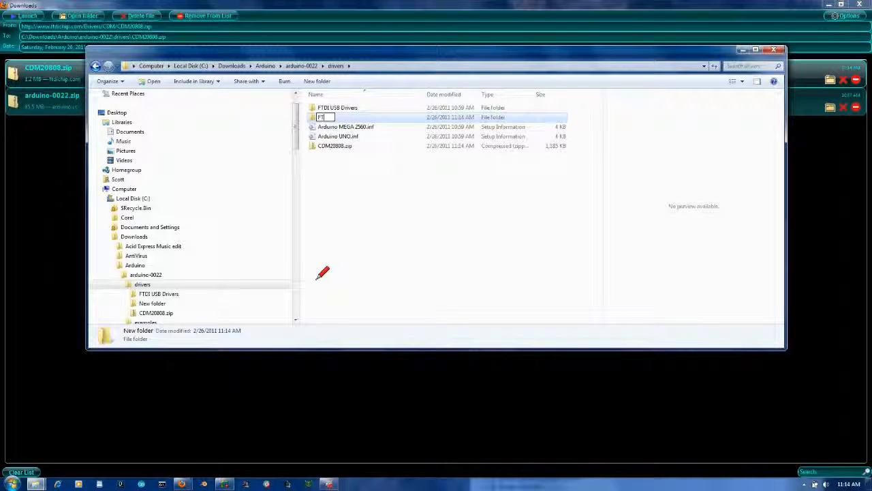
type("I Driver")
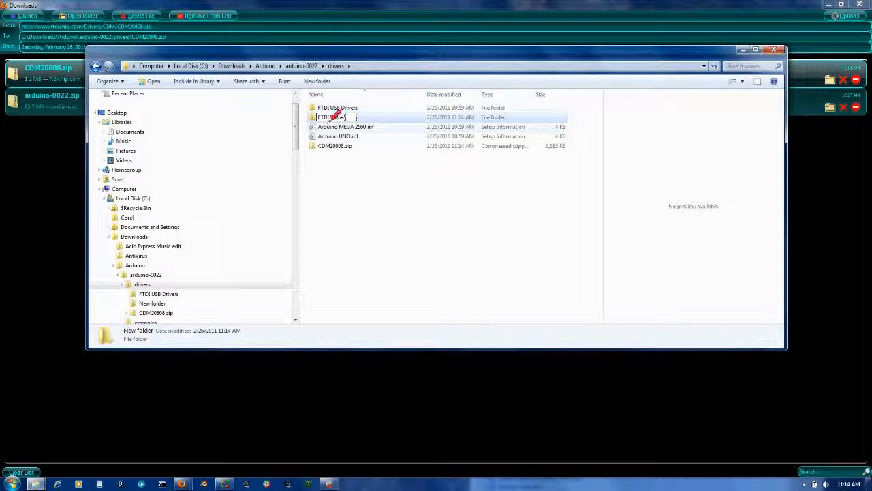
type(" CDMnload")
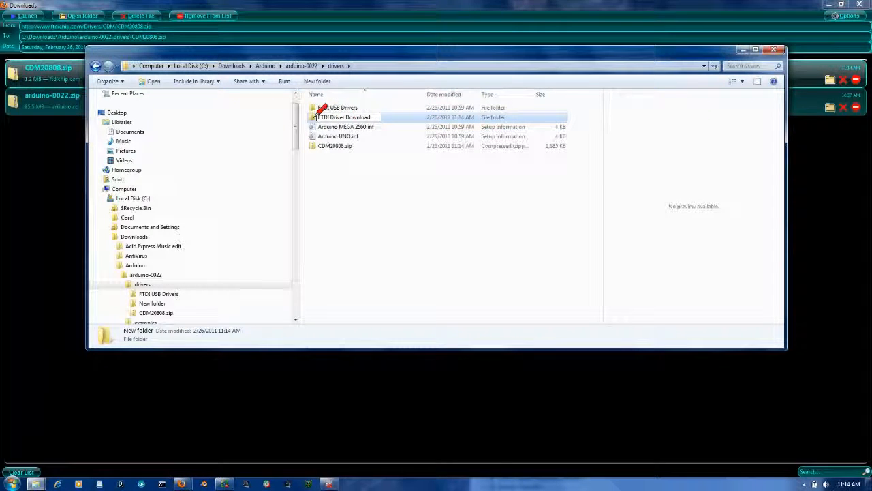
key("Return")
Copy everything in CDM20808.zip into the FTDI Driver Download folder and check the copied files, including the i386 subfolder
left_click(174, 305)
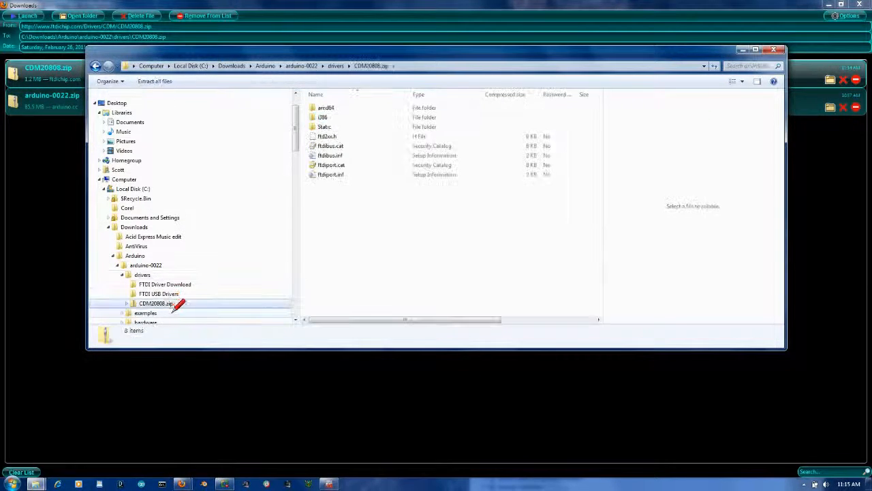
left_click(330, 107)
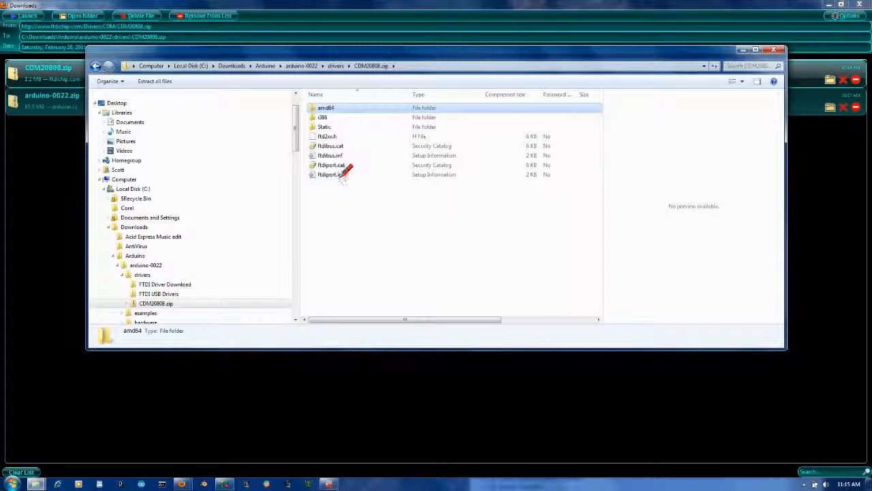
left_click(343, 174, "shift")
left_click_drag(389, 130, 207, 283)
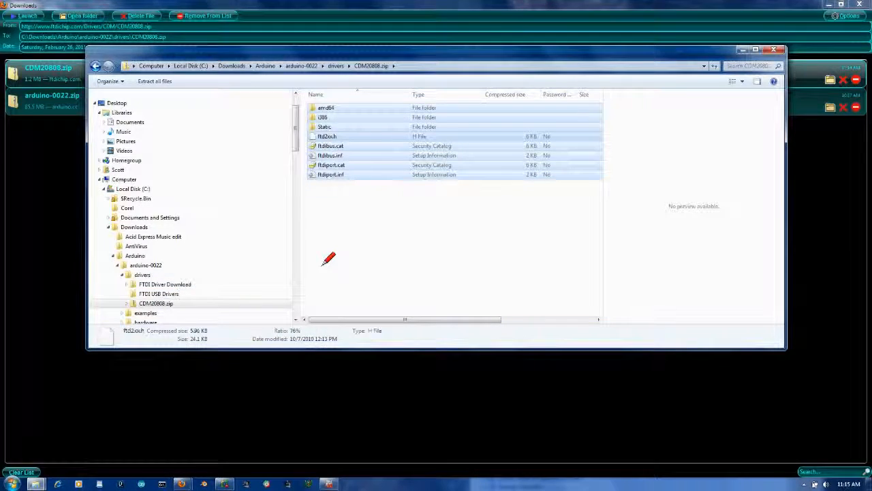
left_click(167, 284)
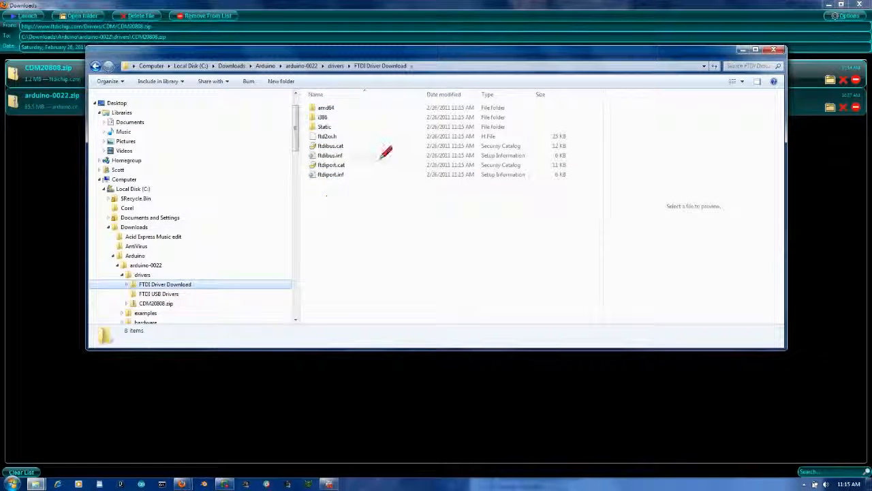
double_click(323, 117)
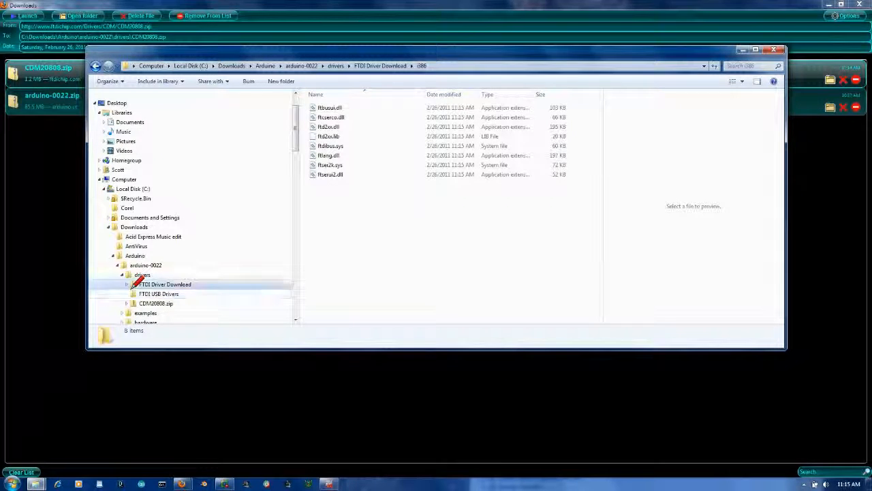
left_click(122, 275)
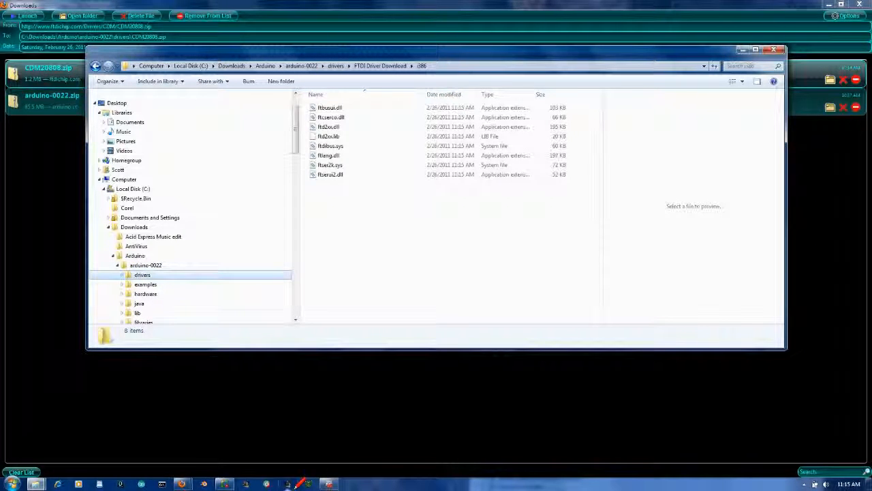
In Device Manager, update the FT232R USB UART driver from C:\Downloads\Arduino\arduino-0022 including subfolders, and allow the CDM Bus/D2XX driver installation
left_click(328, 483)
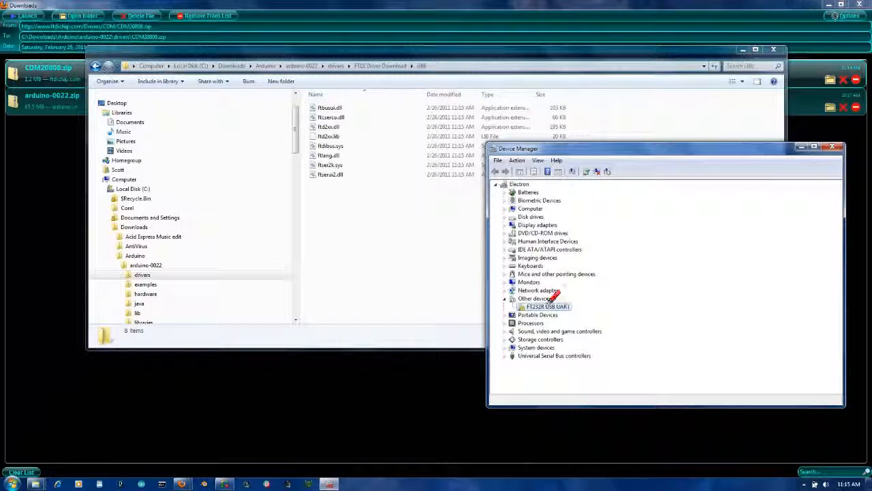
right_click(550, 304)
left_click(585, 308)
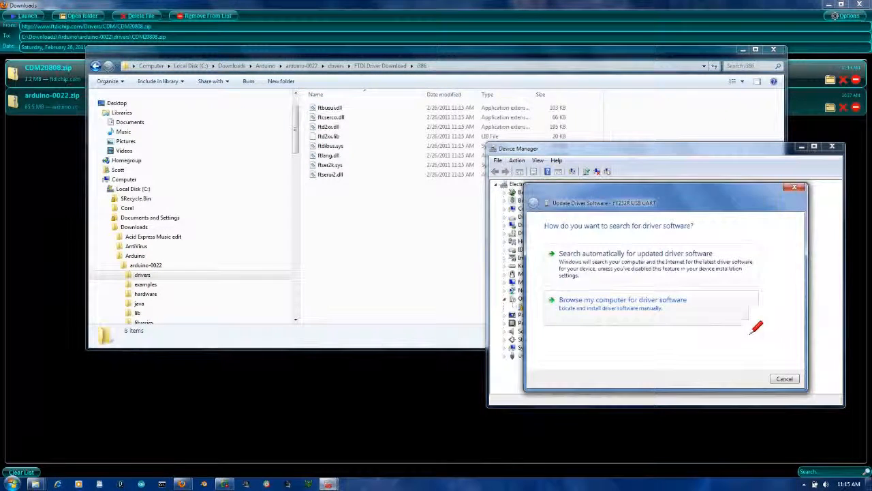
left_click(605, 302)
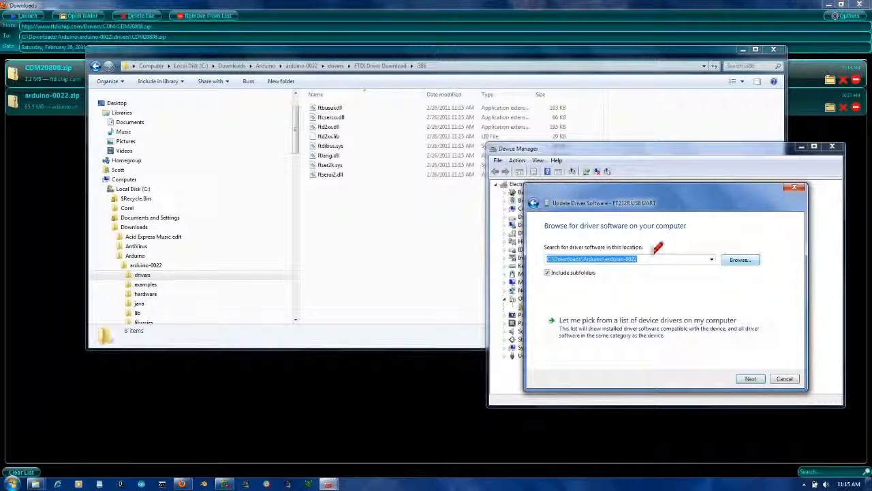
left_click(750, 378)
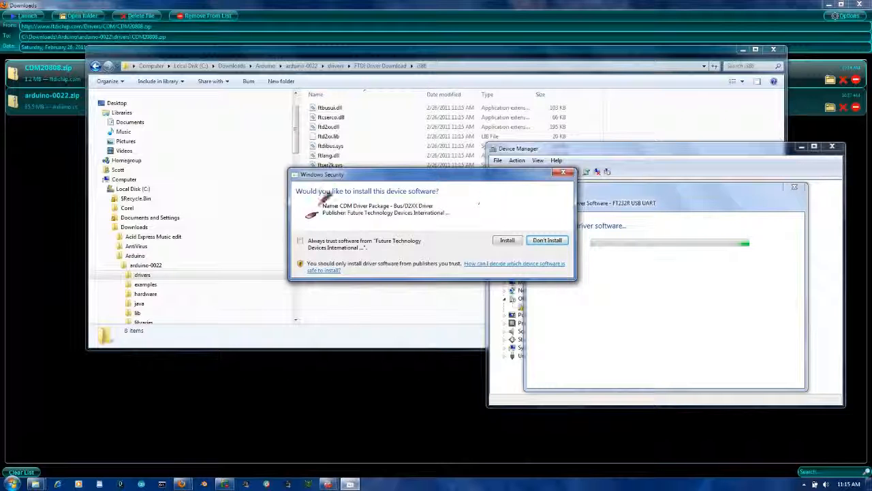
left_click(507, 240)
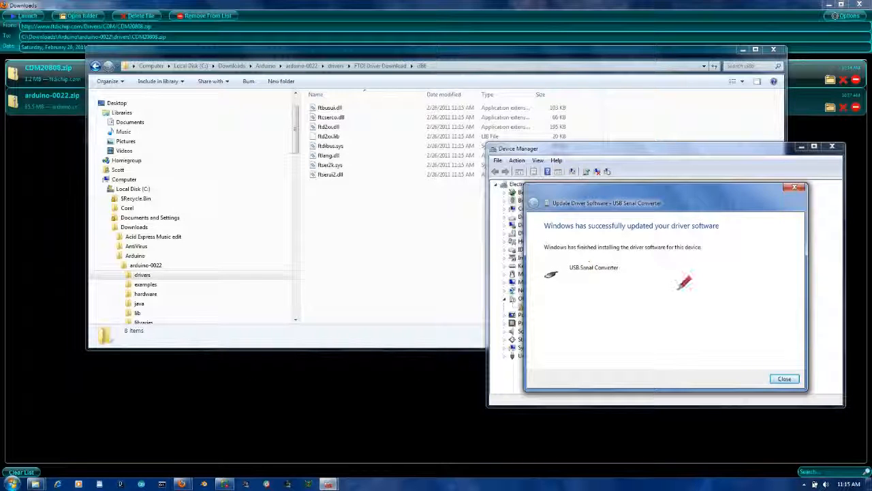
left_click(785, 377)
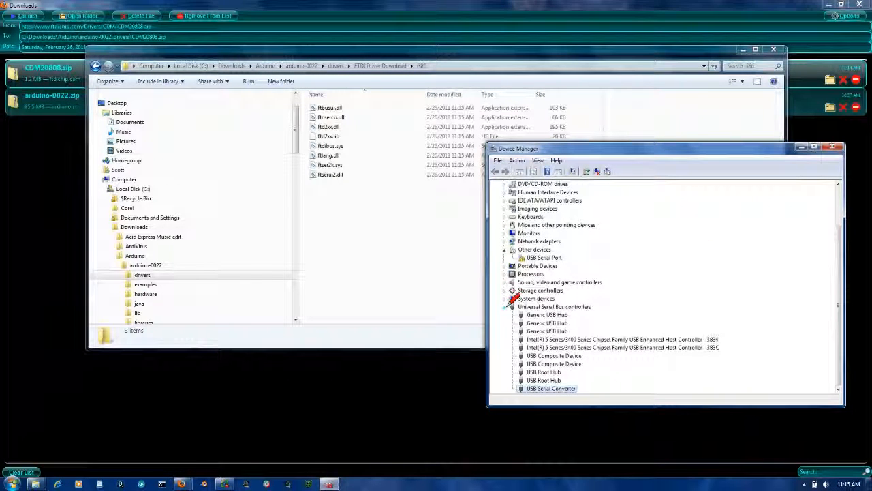
Update the USB Serial Port driver from C:\Downloads\Arduino\arduino-0022, allowing the VCP driver installation, and close Device Manager after checking the Ports category
right_click(552, 257)
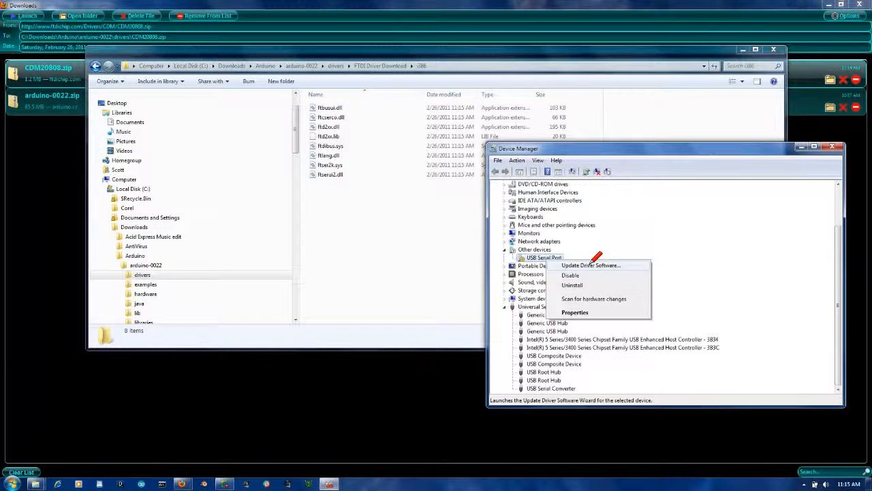
left_click(592, 264)
left_click(604, 293)
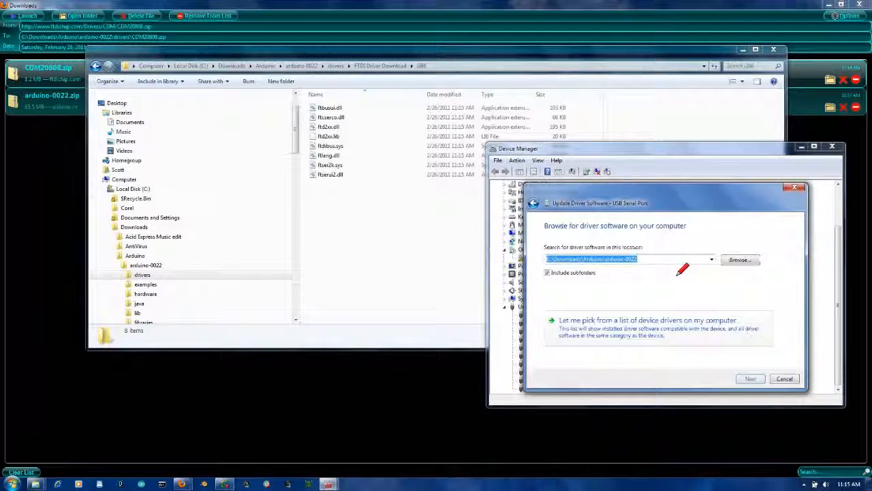
left_click(750, 378)
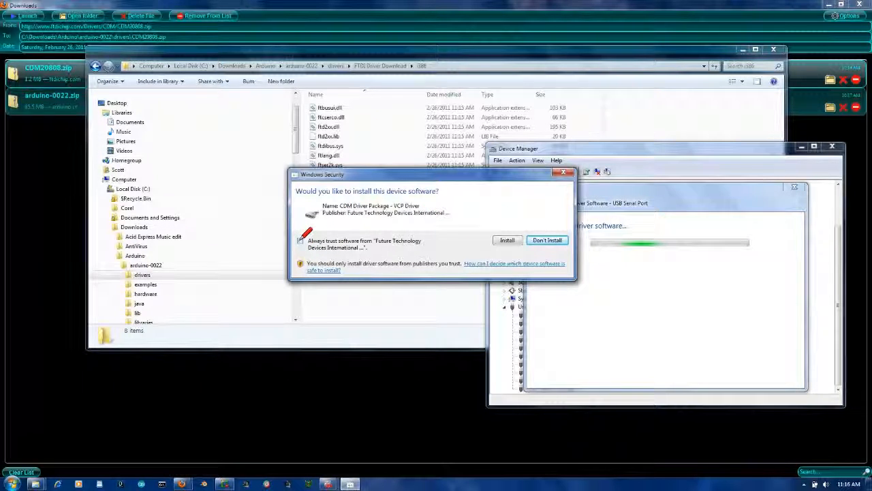
left_click(512, 240)
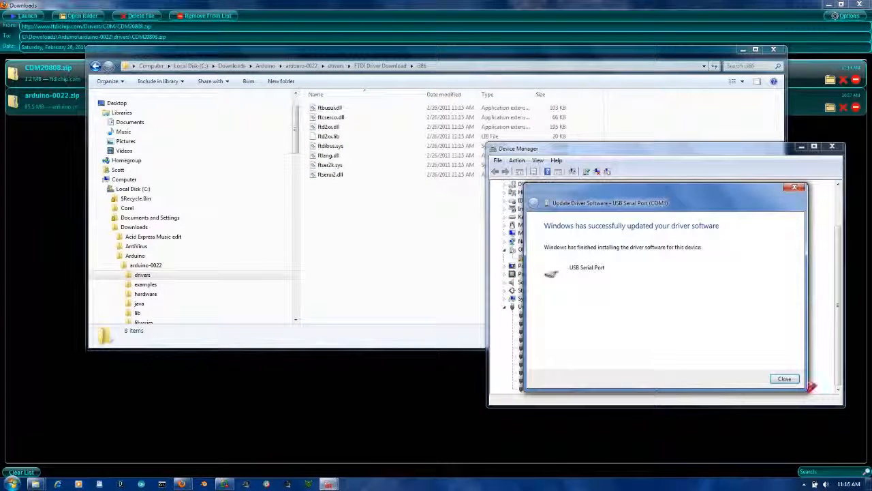
left_click(785, 379)
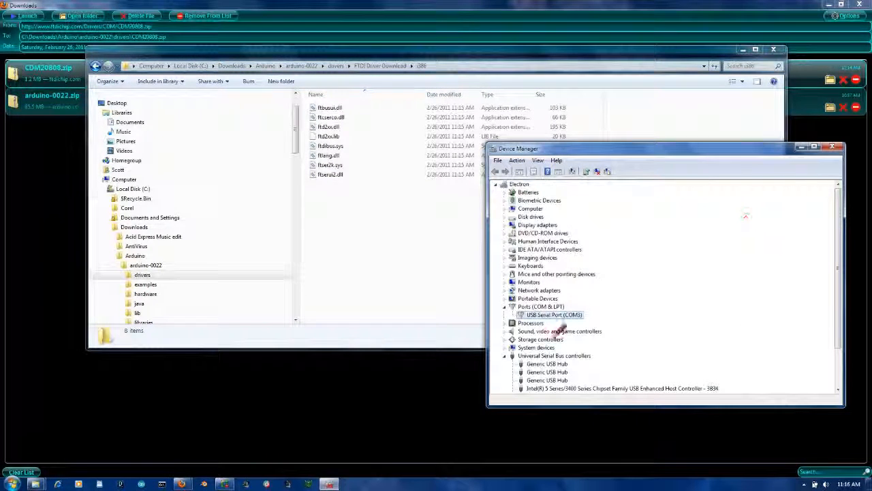
double_click(514, 308)
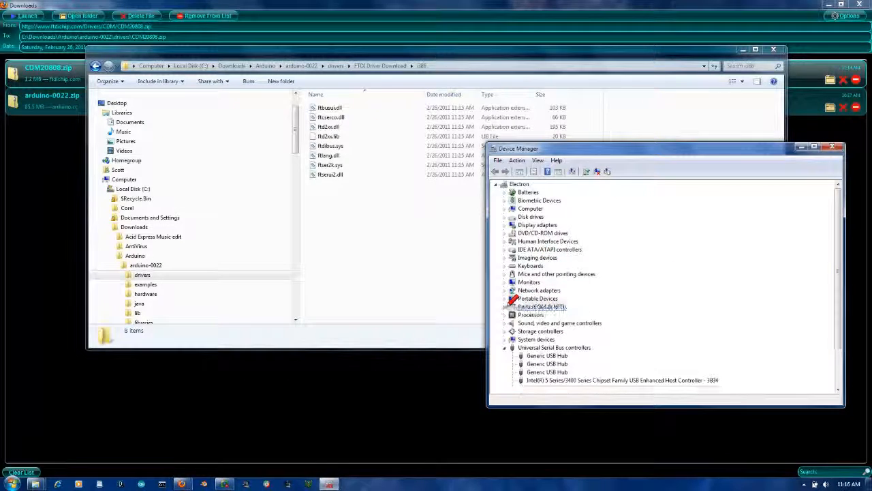
left_click(833, 146)
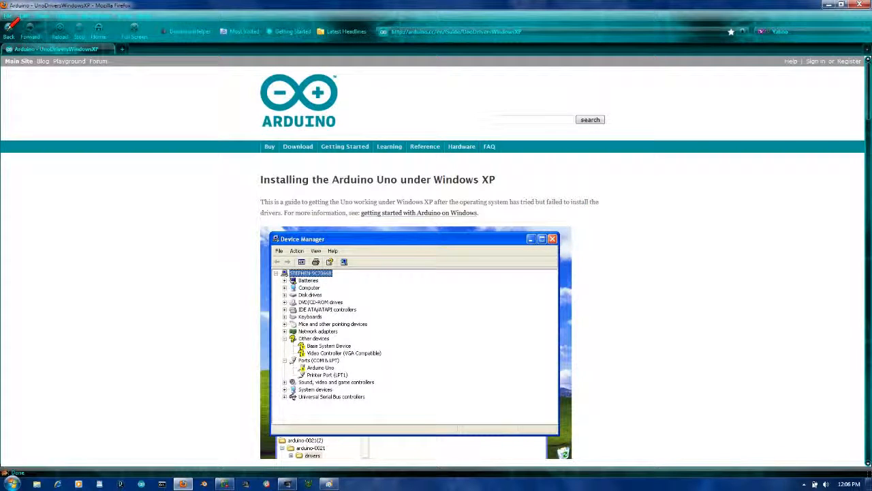
Return to the Arduino Windows guide in Firefox and read its board connection and Arduino Uno driver installation sections
left_click(9, 26)
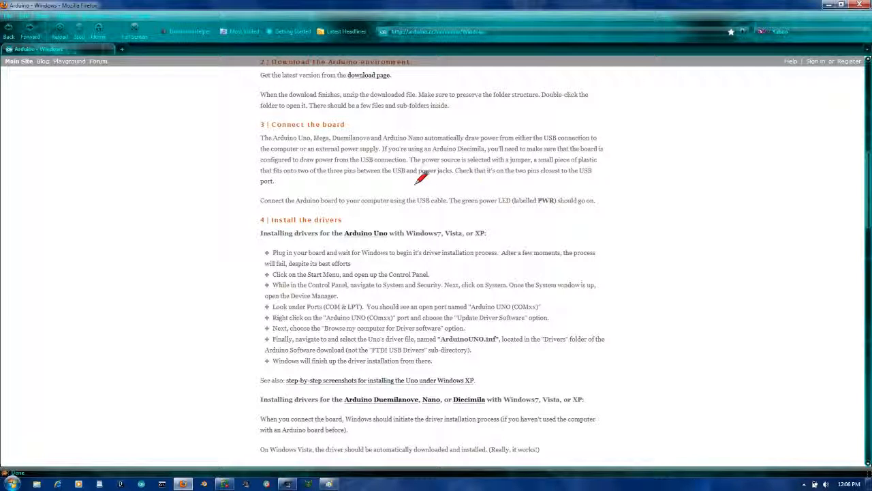
scroll(446, 211, "down", 1)
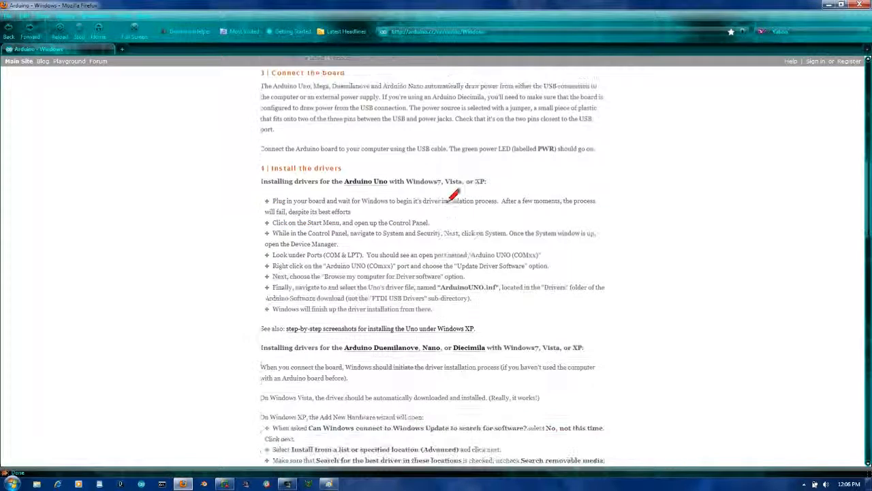
scroll(453, 209, "up", 2)
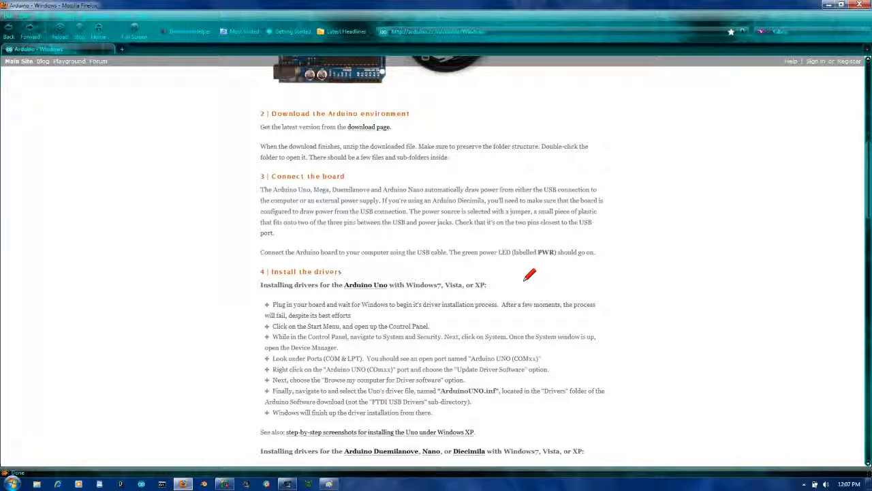
scroll(530, 274, "up", 2)
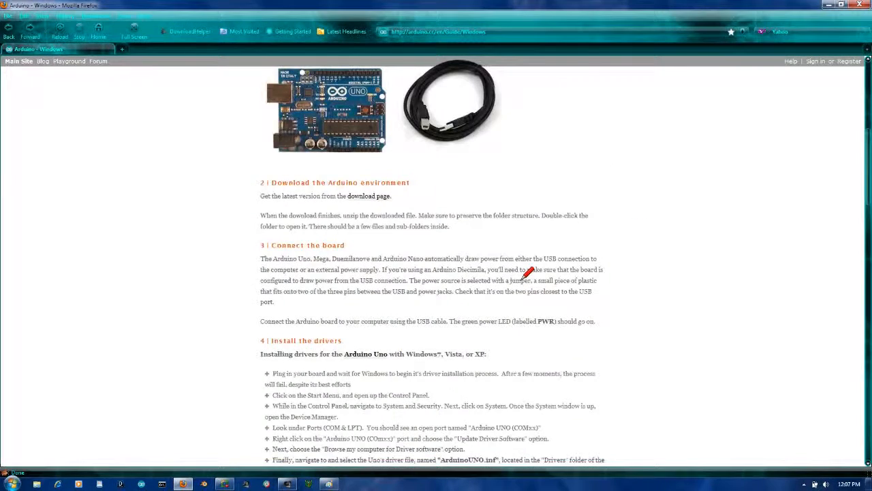
scroll(529, 276, "down", 3)
scroll(501, 310, "down", 1)
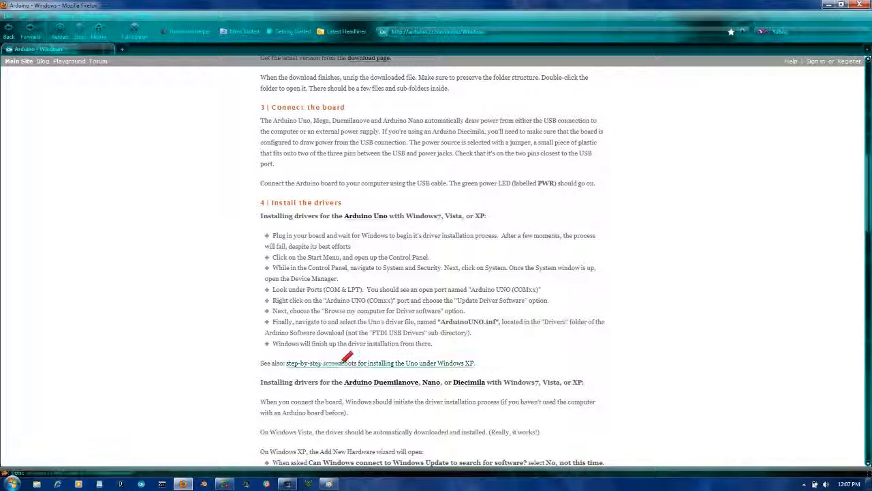
Open the step-by-step screenshots for installing the Uno under Windows XP and look through the Hardware Update Wizard images
left_click(464, 363)
scroll(493, 319, "down", 10)
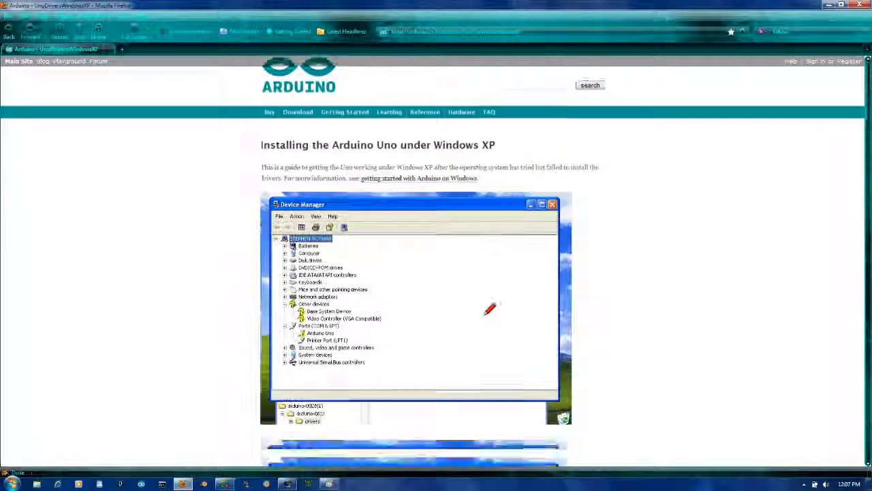
scroll(431, 404, "down", 10)
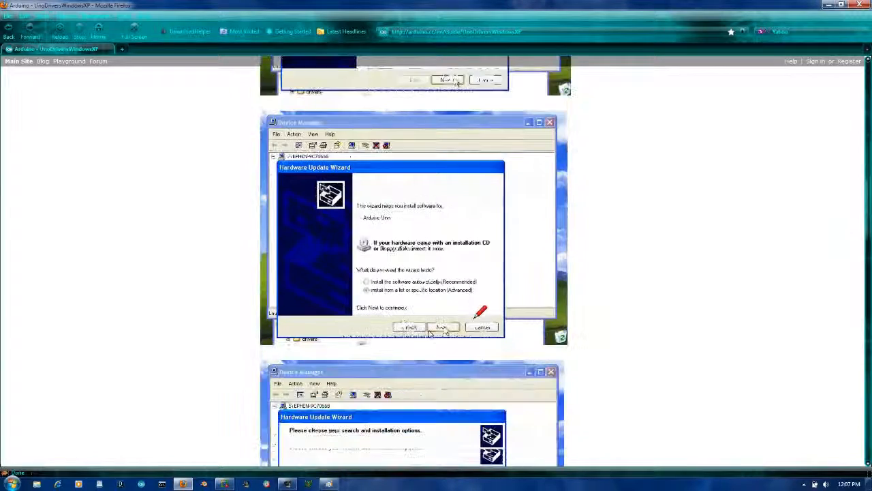
scroll(430, 404, "up", 5)
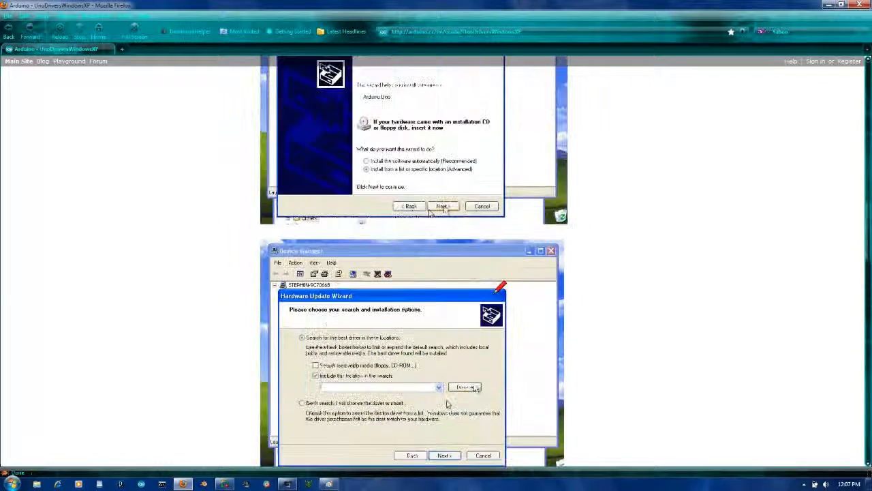
scroll(447, 405, "up", 15)
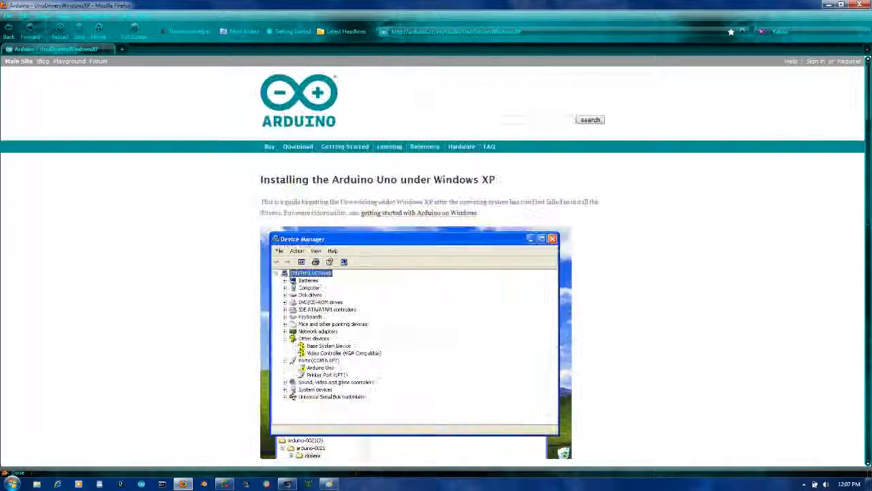